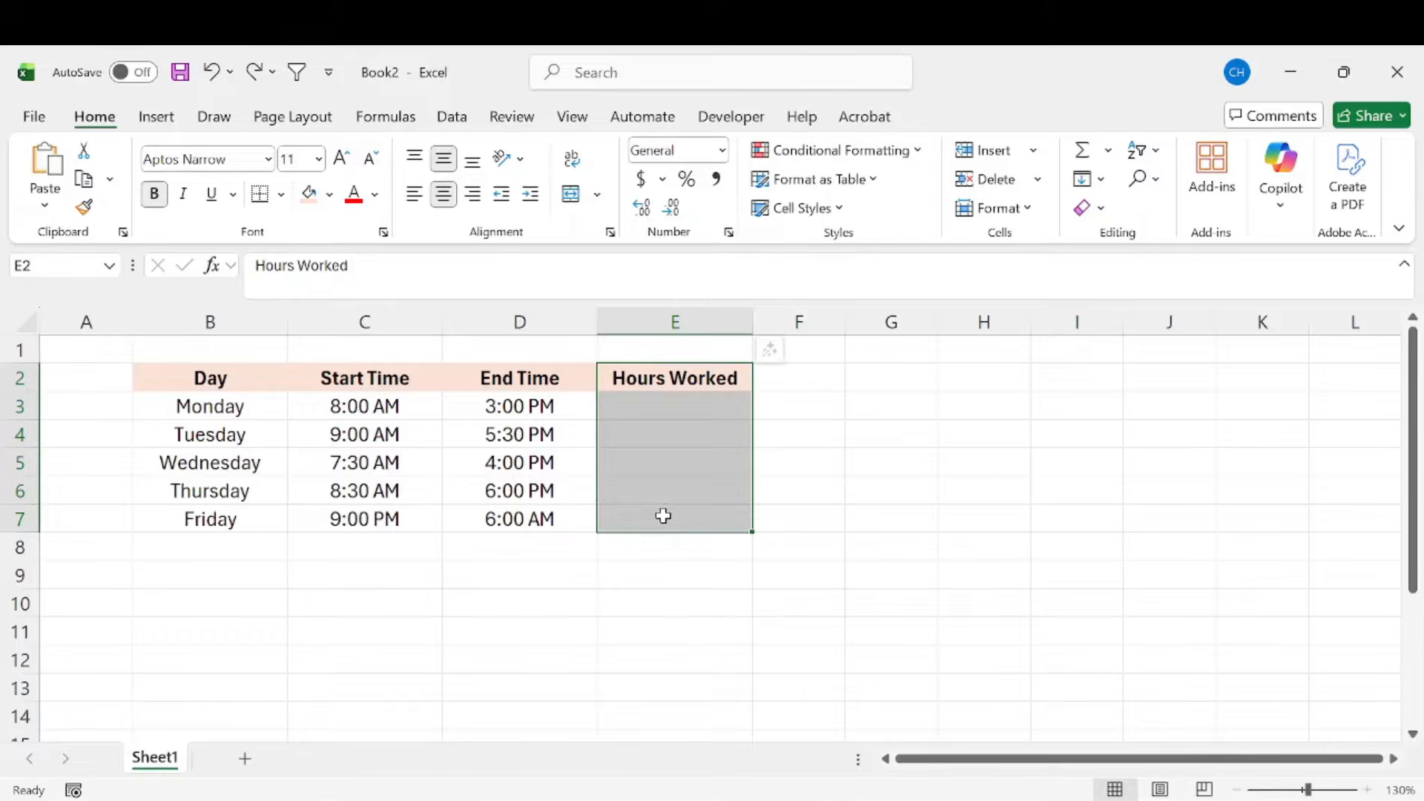
Step: Enter the formula =D3-C3 in Monday's Hours Worked cell, E3, to subtract the start time from the end time
{"action": "left_click", "coordinate": [657, 412]}
{"action": "left_click_drag", "start_coordinate": [207, 407], "coordinate": [603, 521]}
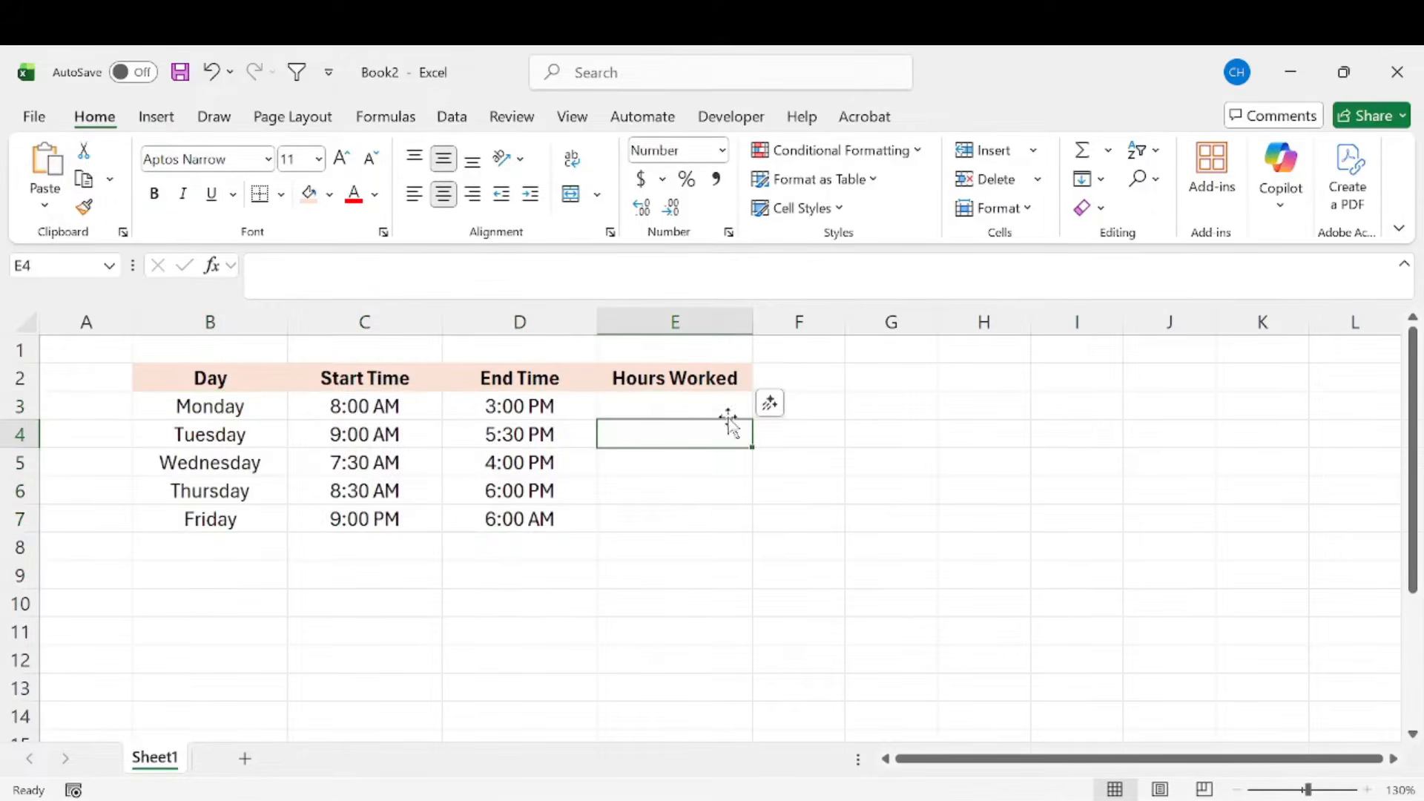
{"action": "left_click", "coordinate": [707, 406]}
{"action": "type", "text": "="}
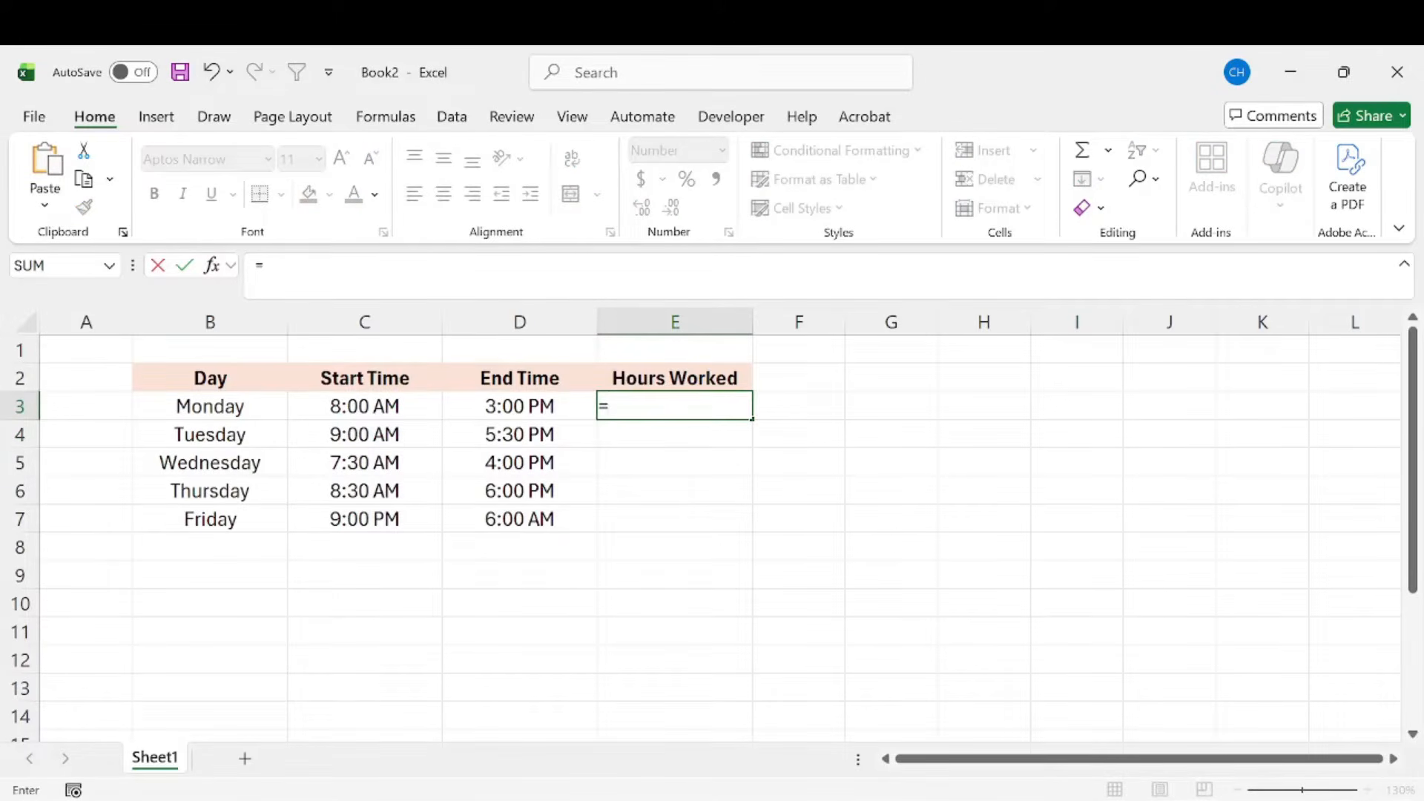
{"action": "key", "text": "Left"}
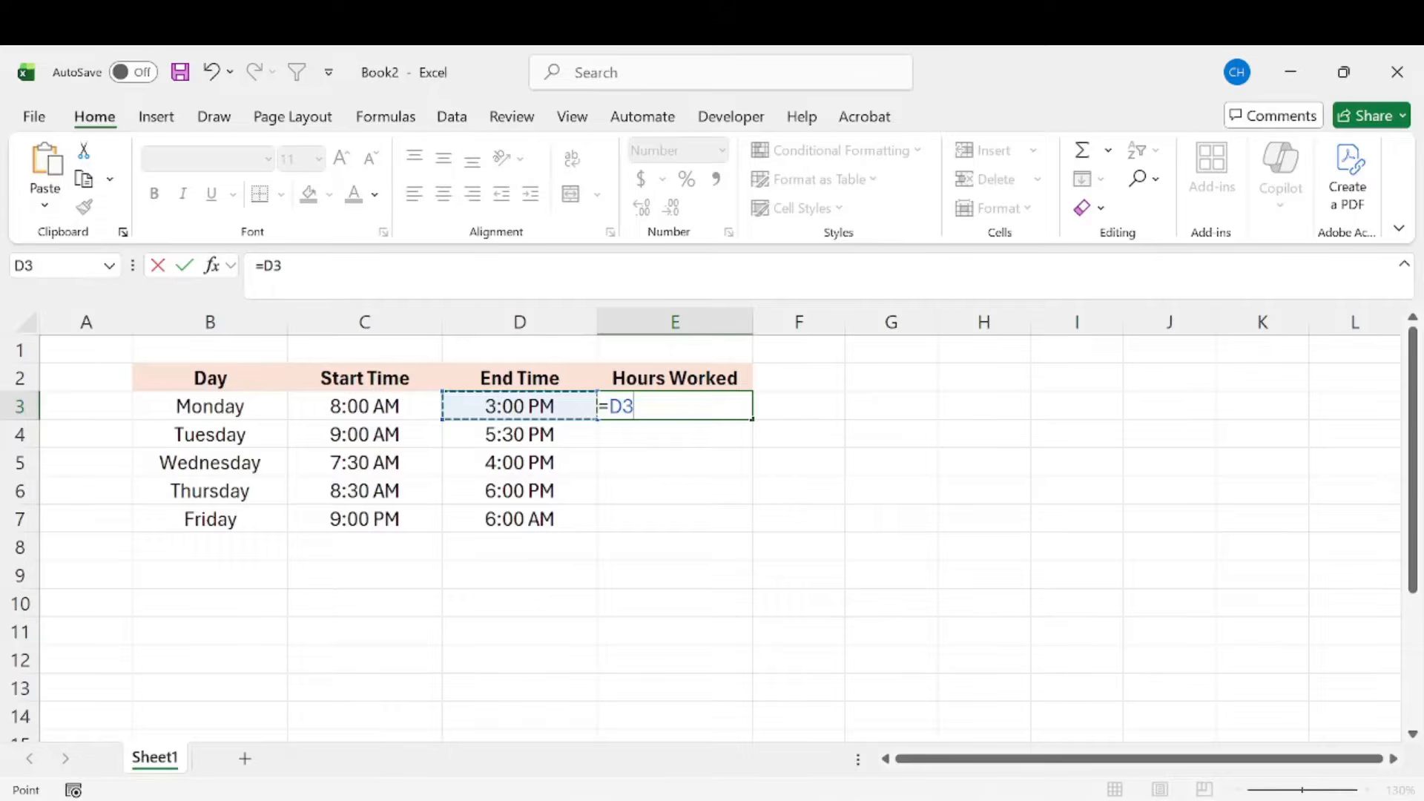
{"action": "type", "text": "-"}
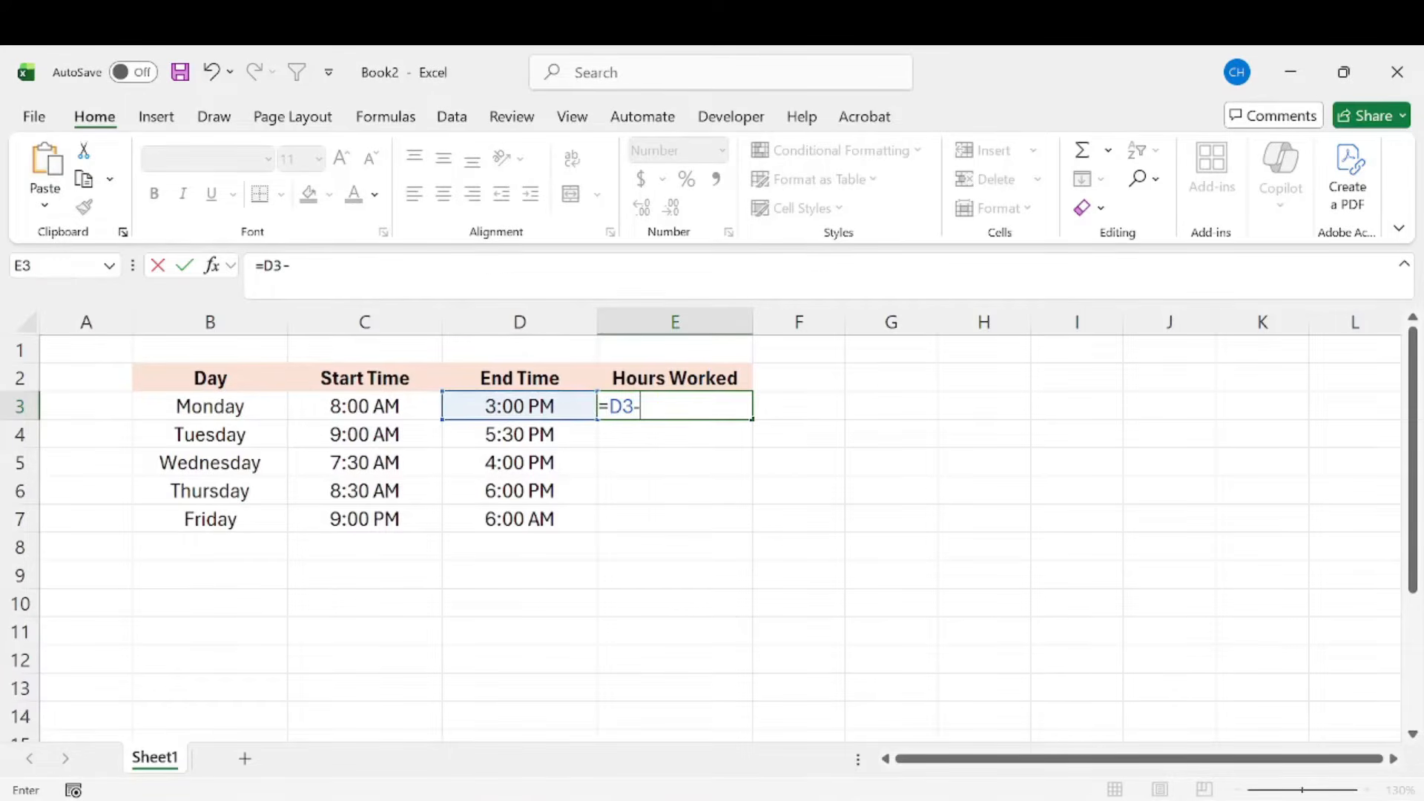
{"action": "key", "text": "Left"}
{"action": "key", "text": "Left"}
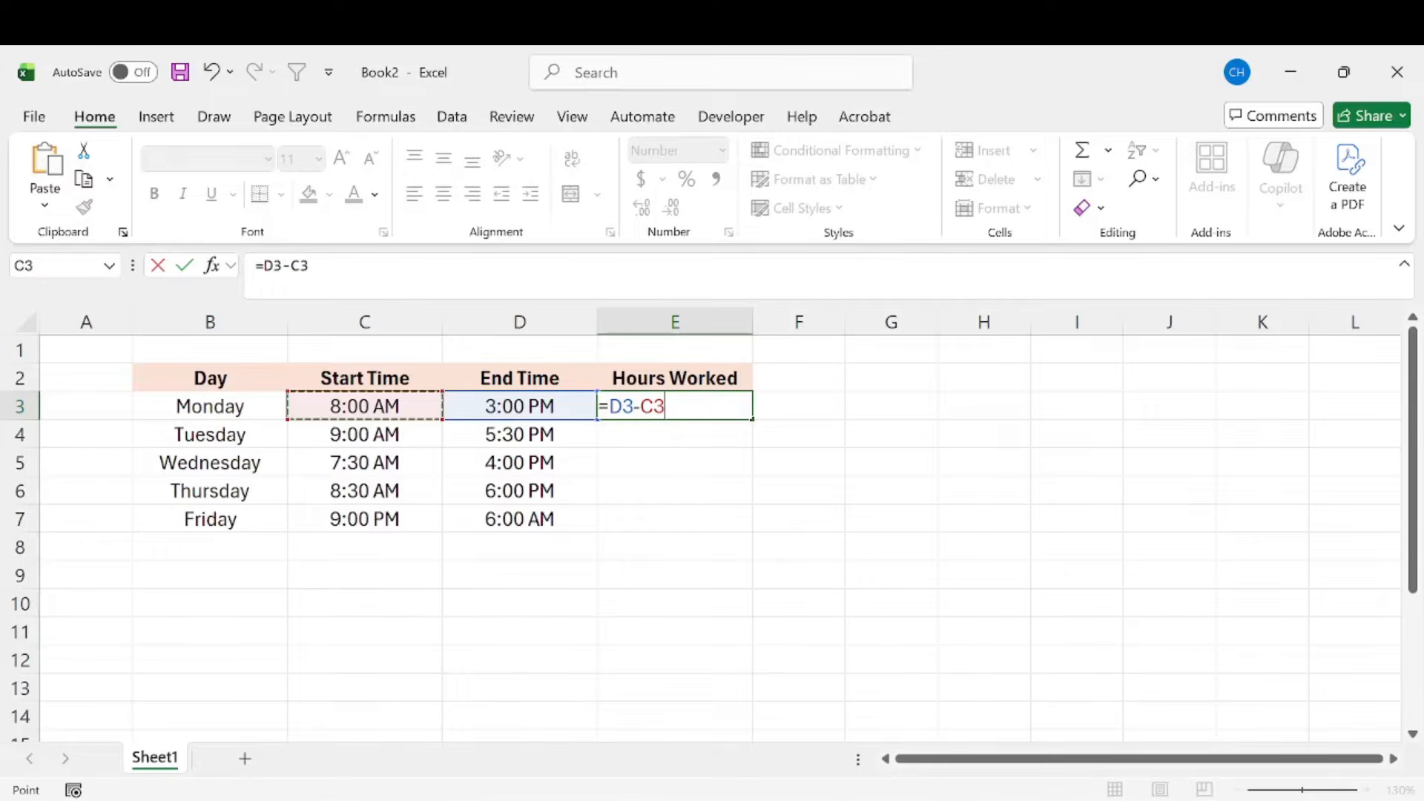
{"action": "key", "text": "Return"}
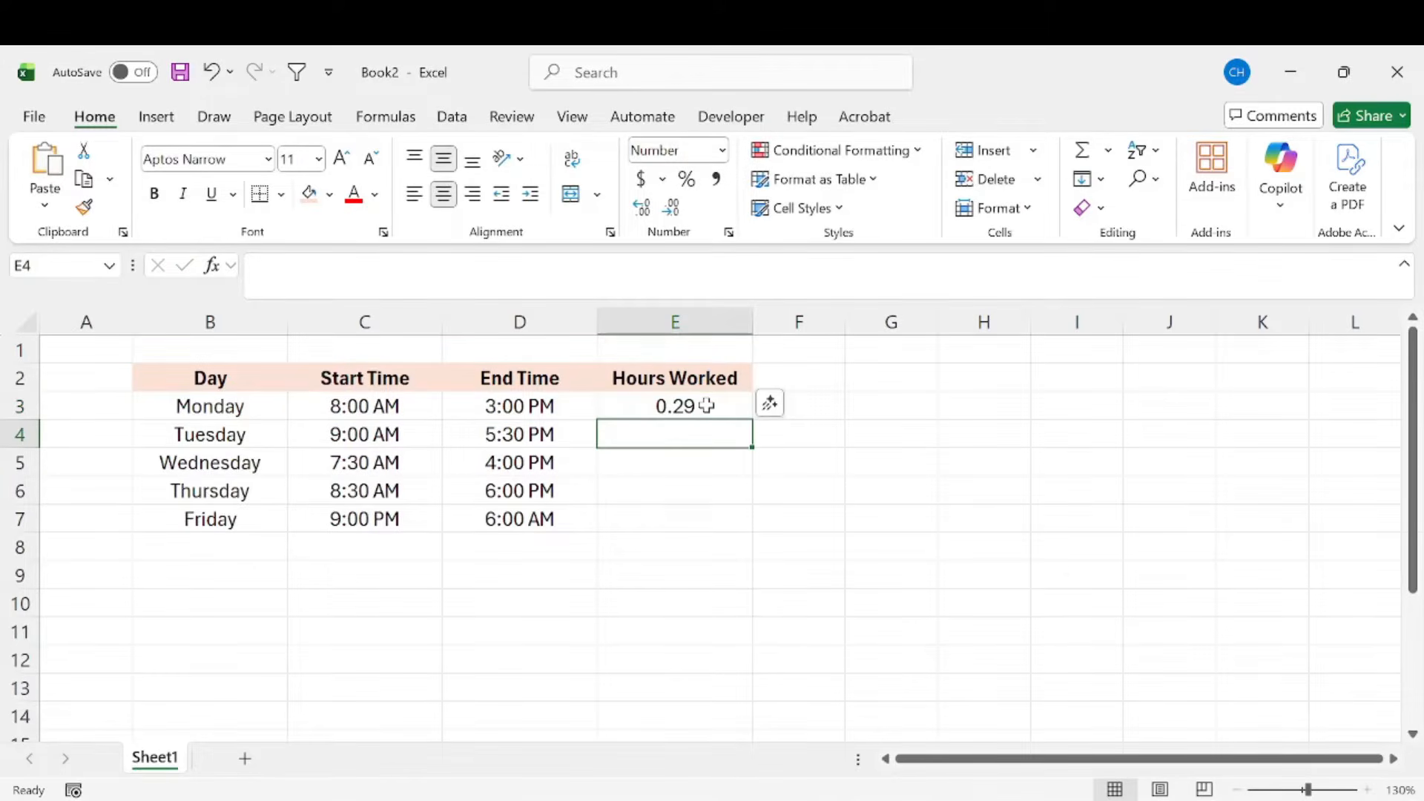
Step: Format the Hours Worked cells E3:E7 with the Time category, using the 13:30 type
{"action": "left_click", "coordinate": [706, 406]}
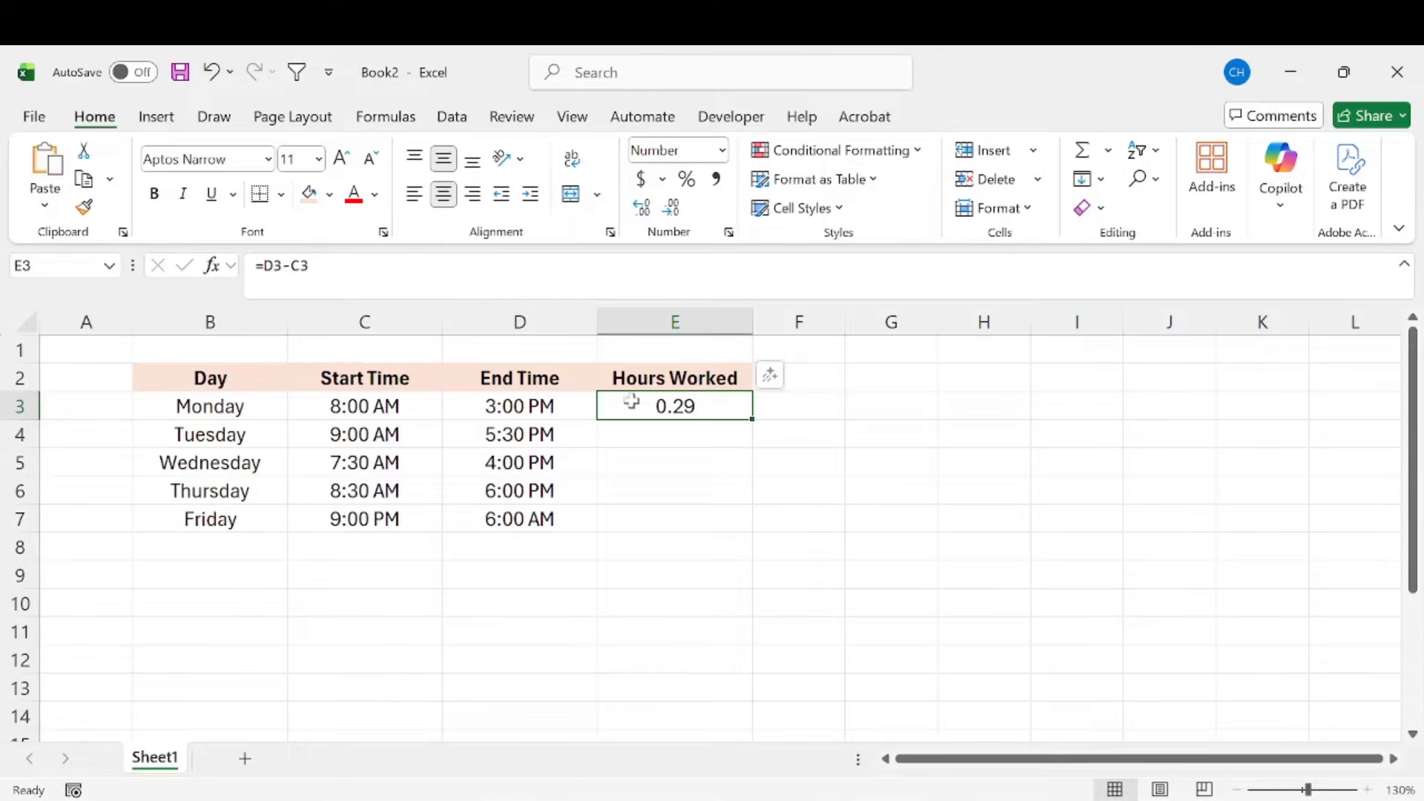
{"action": "left_click_drag", "start_coordinate": [632, 403], "coordinate": [663, 512]}
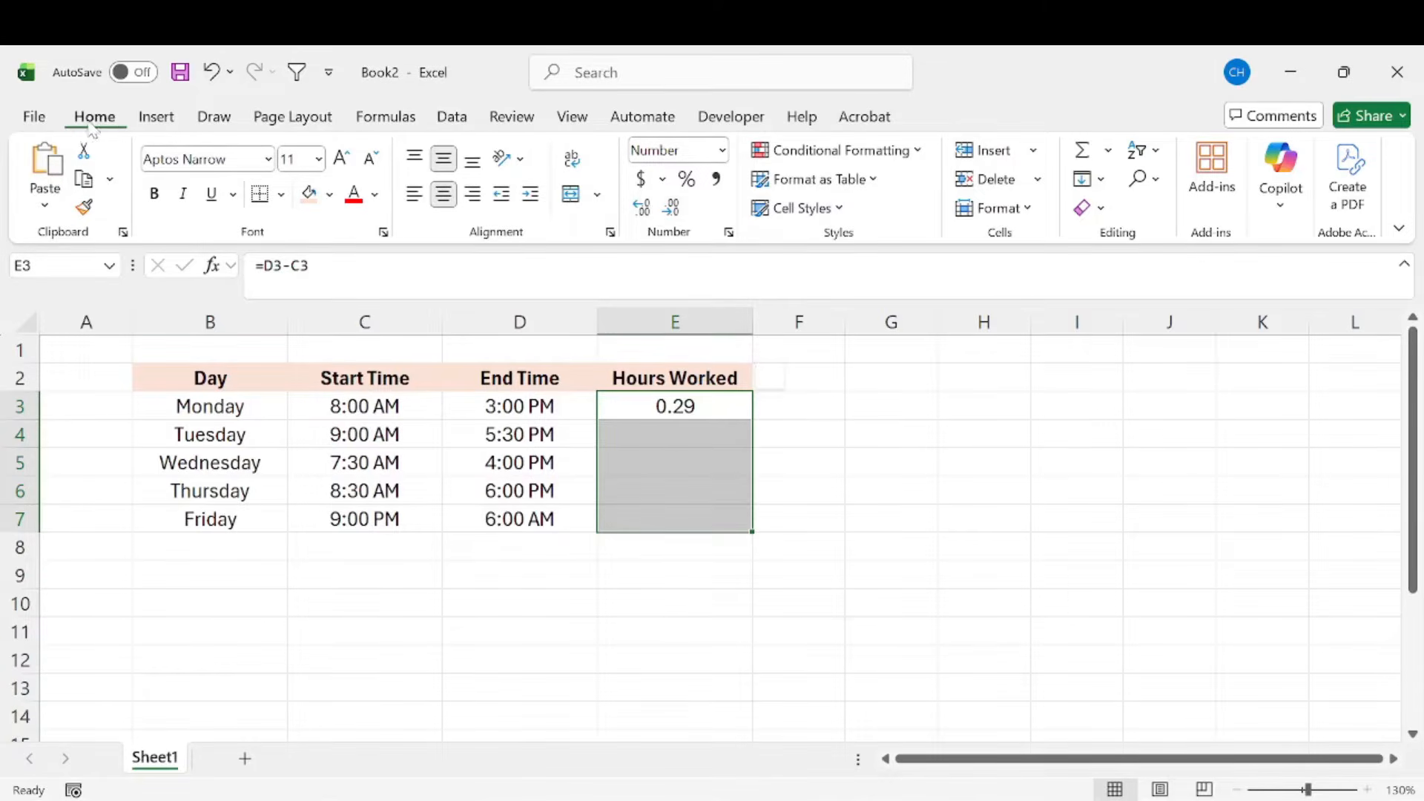
{"action": "left_click", "coordinate": [722, 152]}
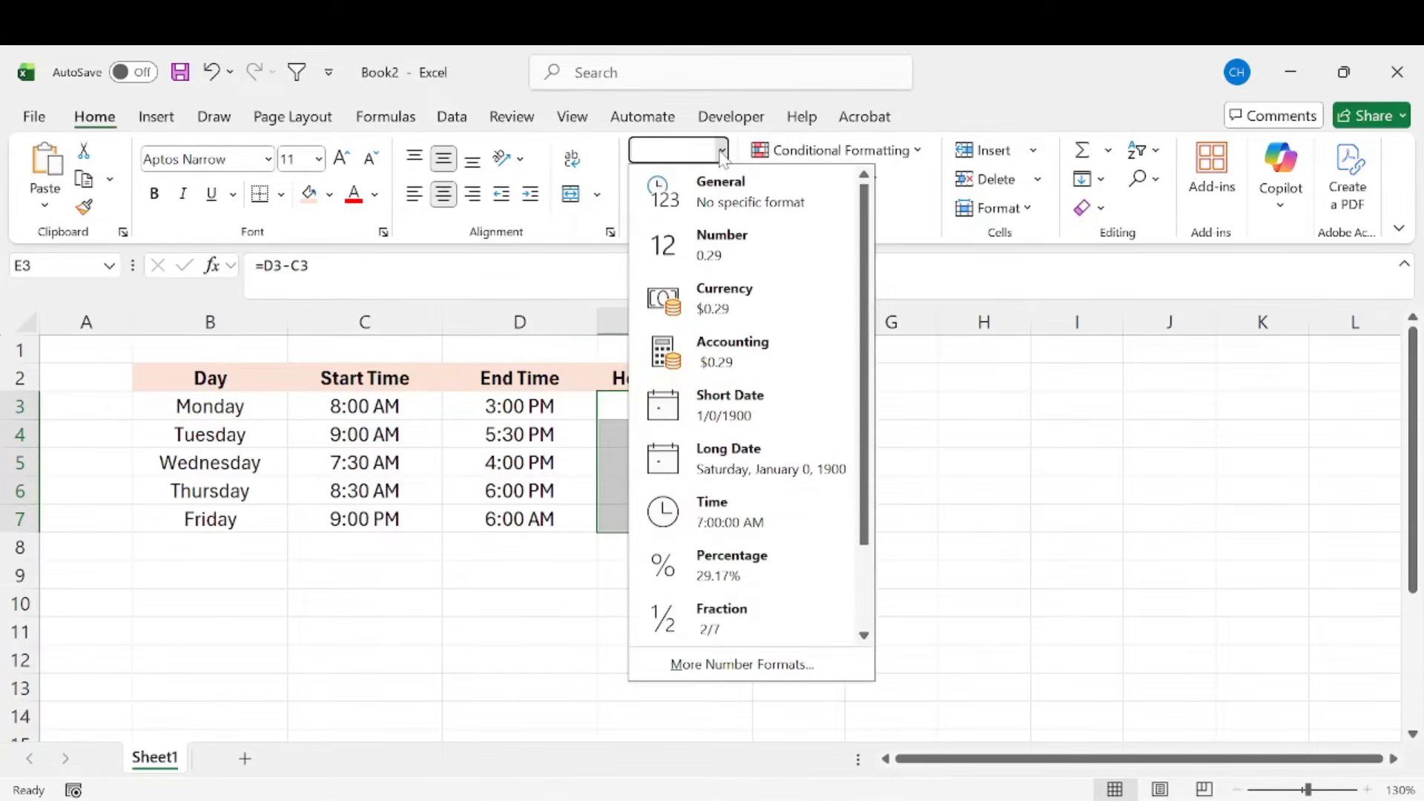
{"action": "left_click", "coordinate": [743, 664]}
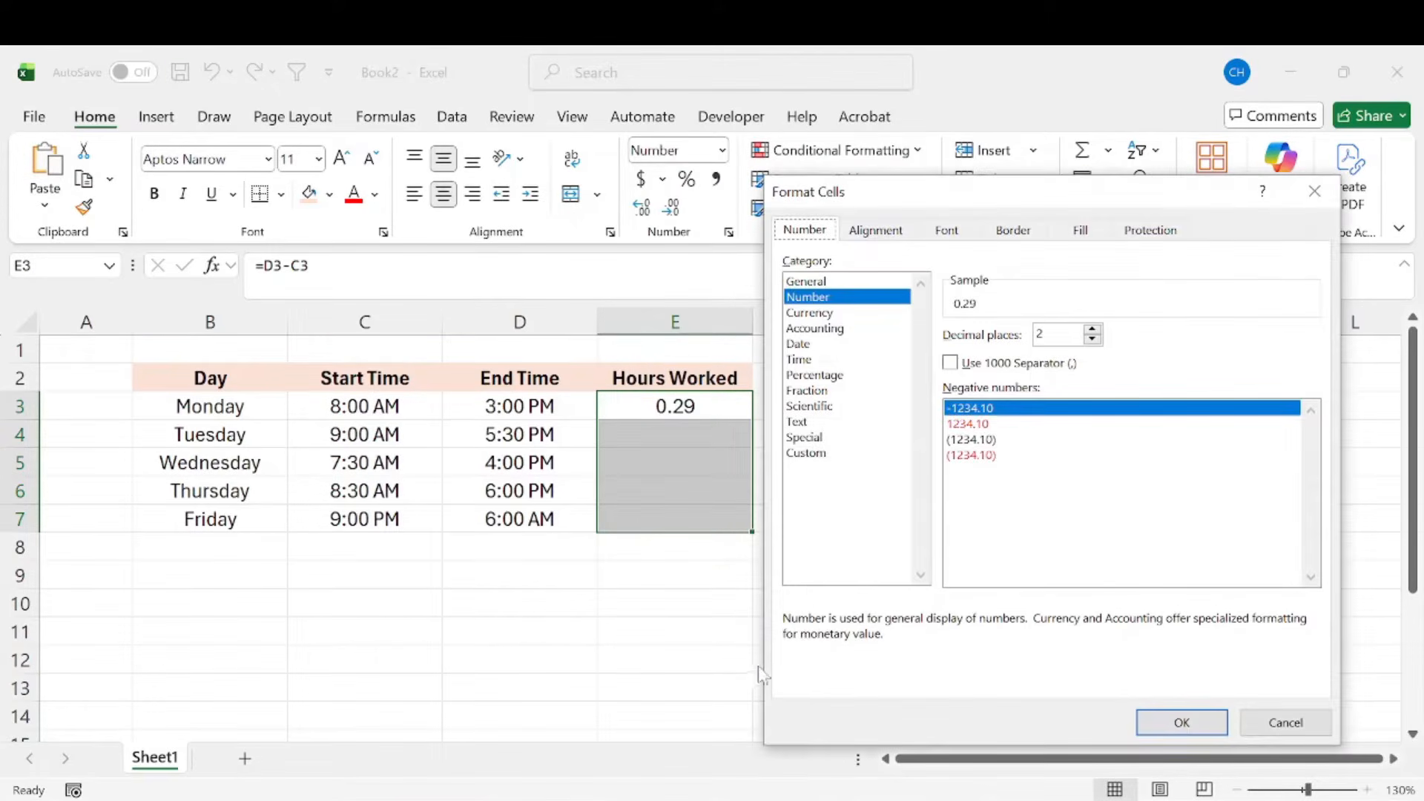
{"action": "left_click", "coordinate": [801, 360]}
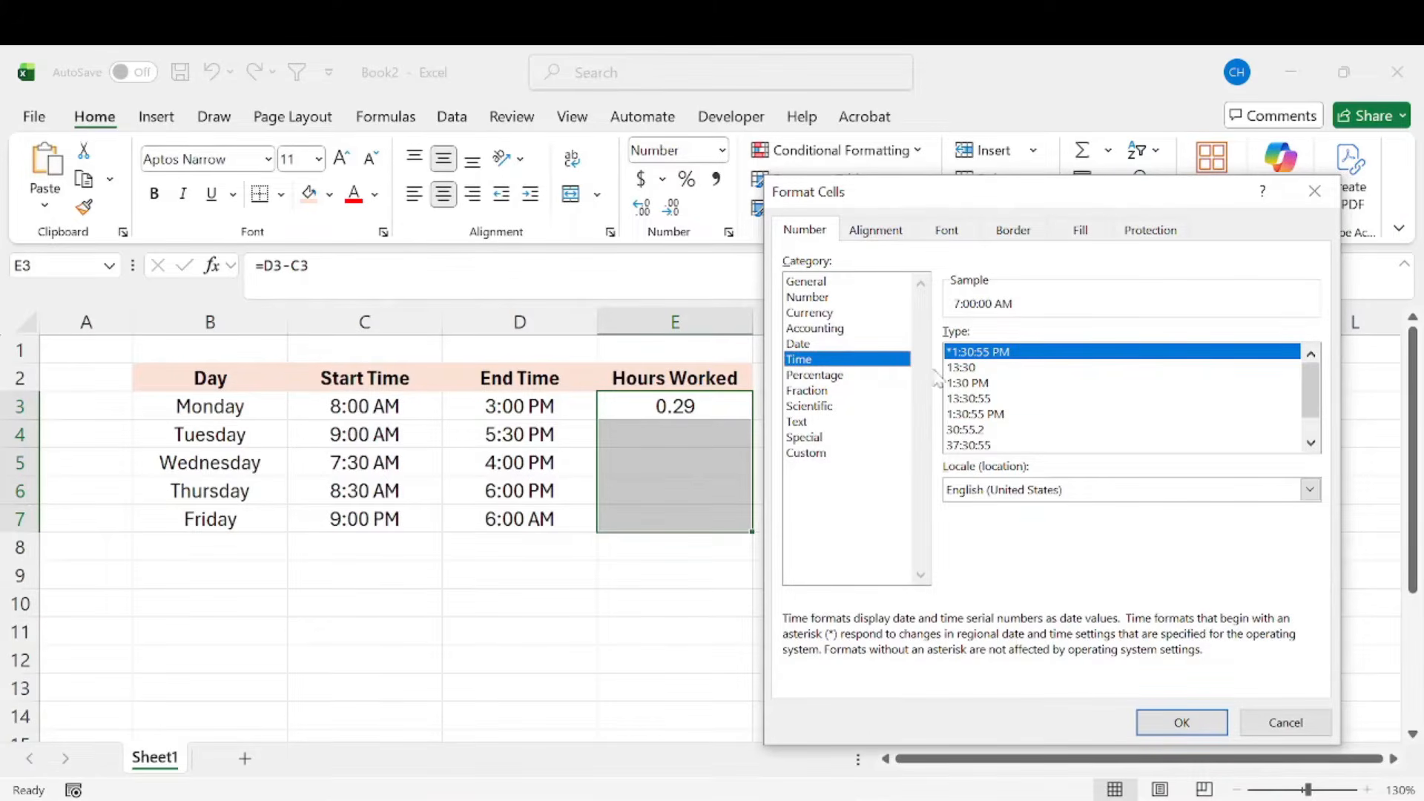
{"action": "left_click", "coordinate": [970, 368]}
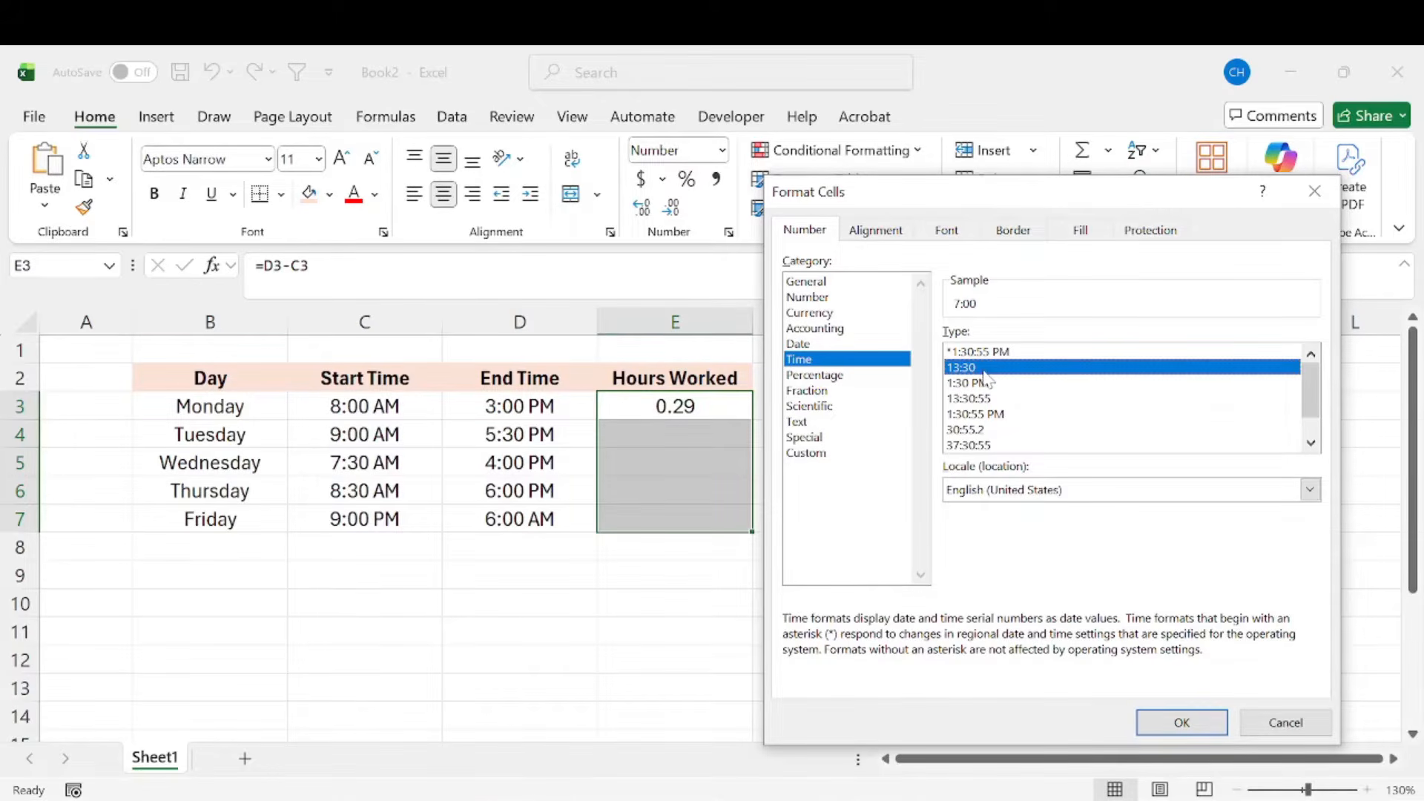
{"action": "left_click", "coordinate": [1181, 722]}
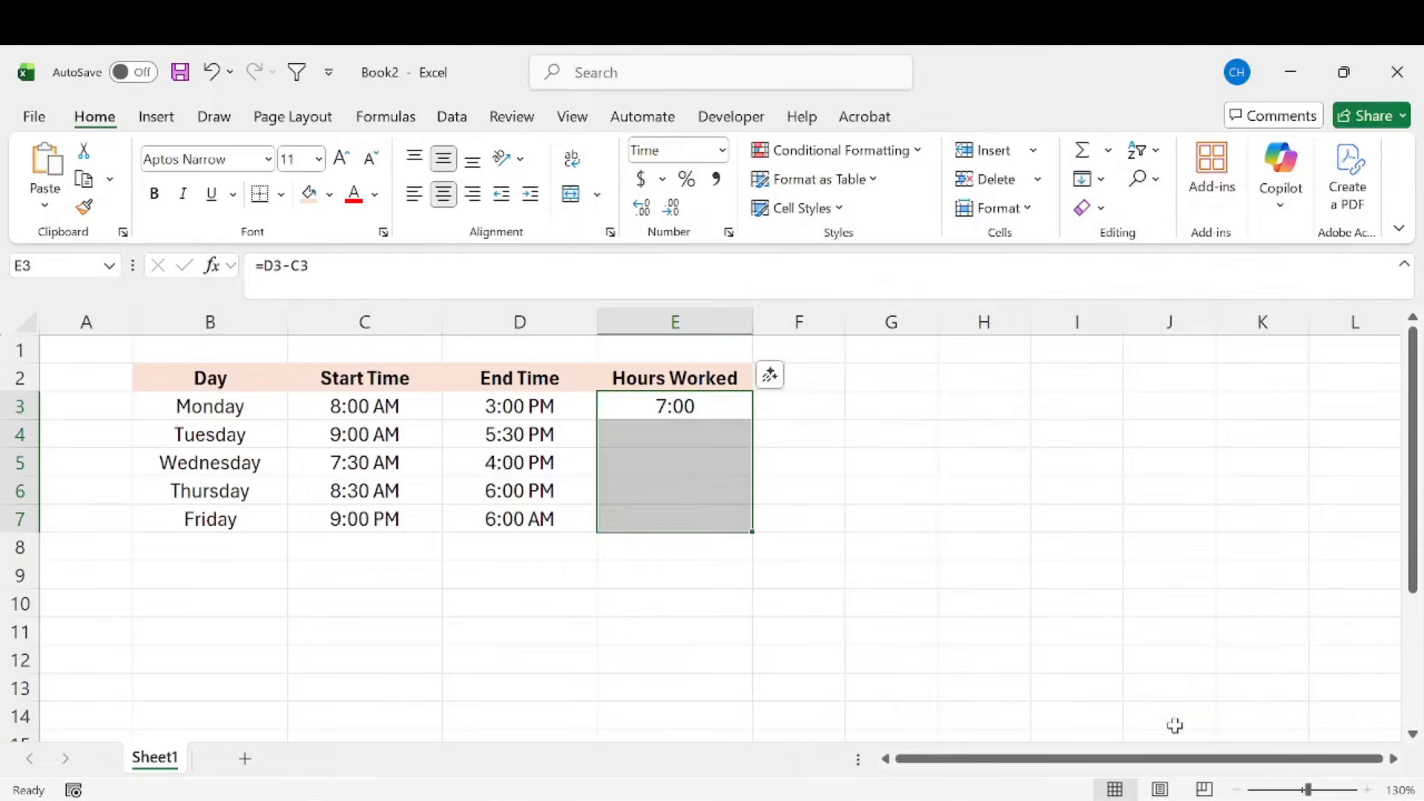
Step: Fill Monday's Hours Worked formula from E3 down through Friday in E7
{"action": "left_click", "coordinate": [893, 466]}
{"action": "left_click", "coordinate": [651, 410]}
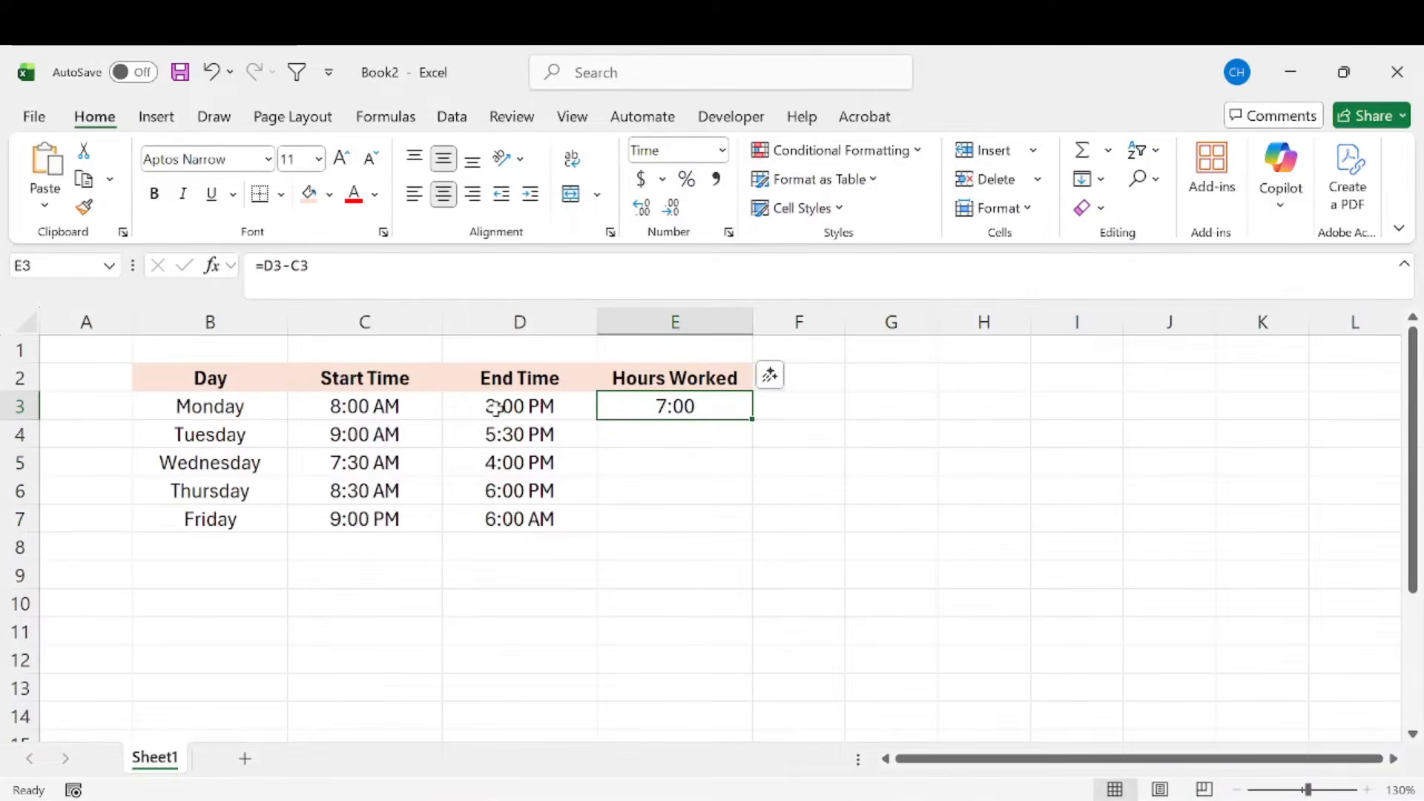
{"action": "left_click_drag", "start_coordinate": [423, 408], "coordinate": [630, 413]}
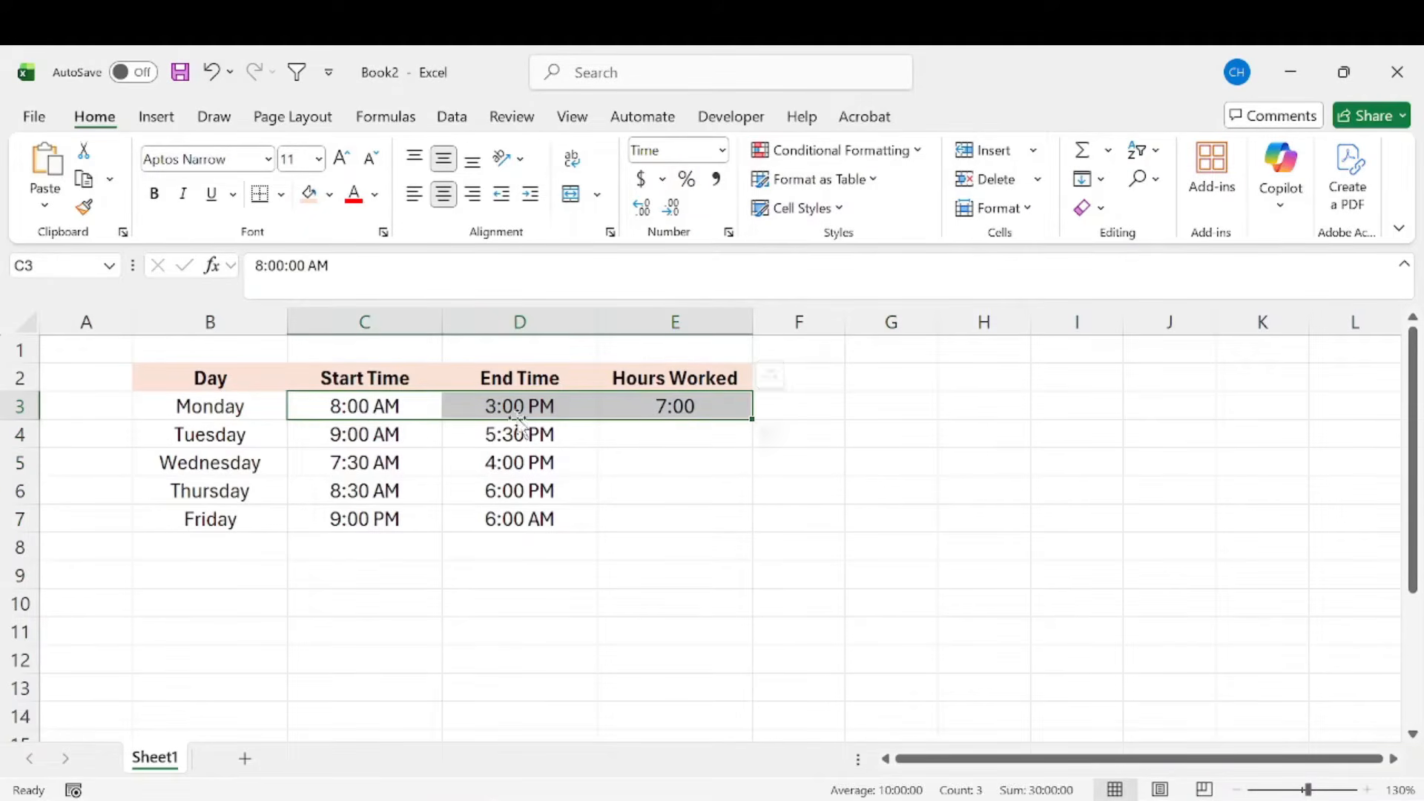
{"action": "left_click", "coordinate": [709, 406]}
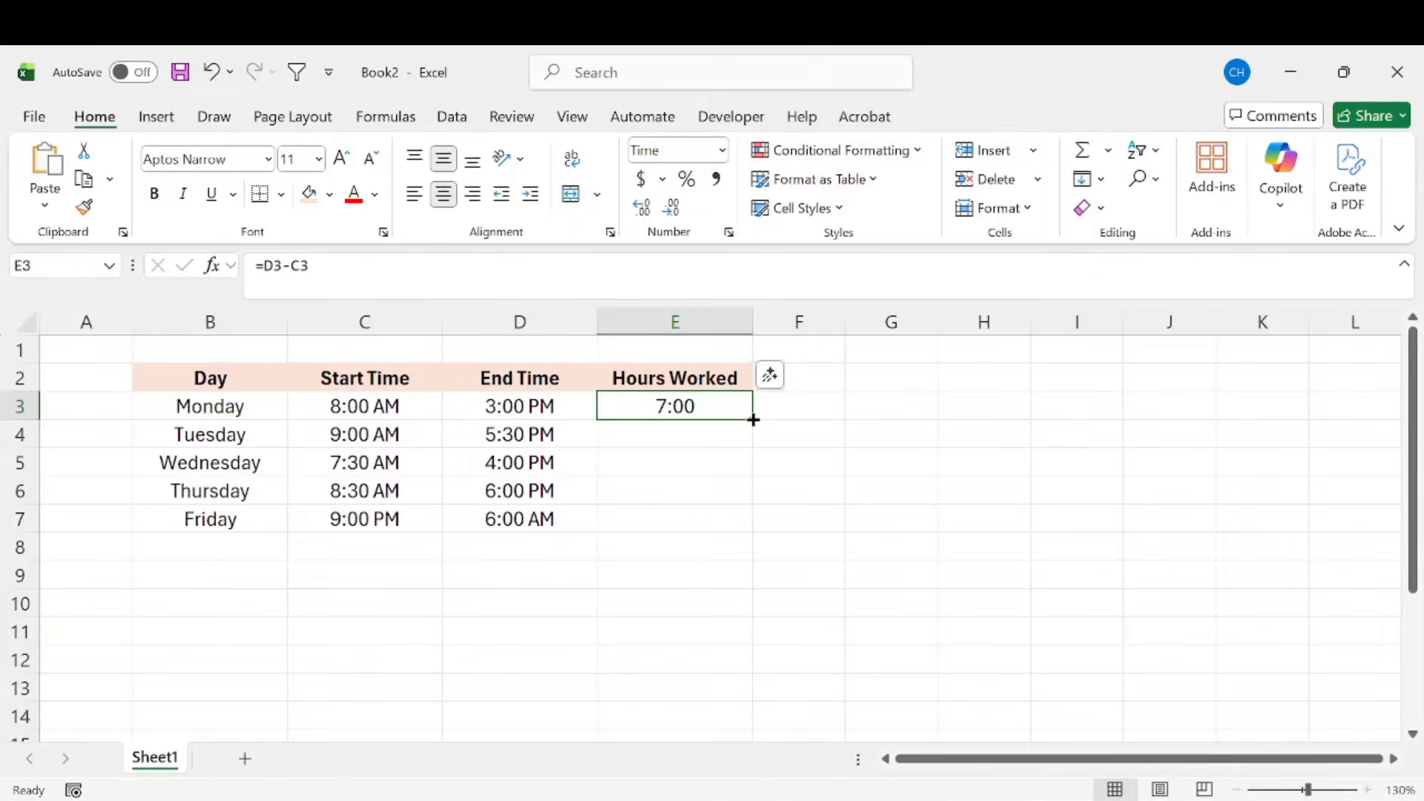
{"action": "left_click_drag", "start_coordinate": [752, 420], "coordinate": [746, 538]}
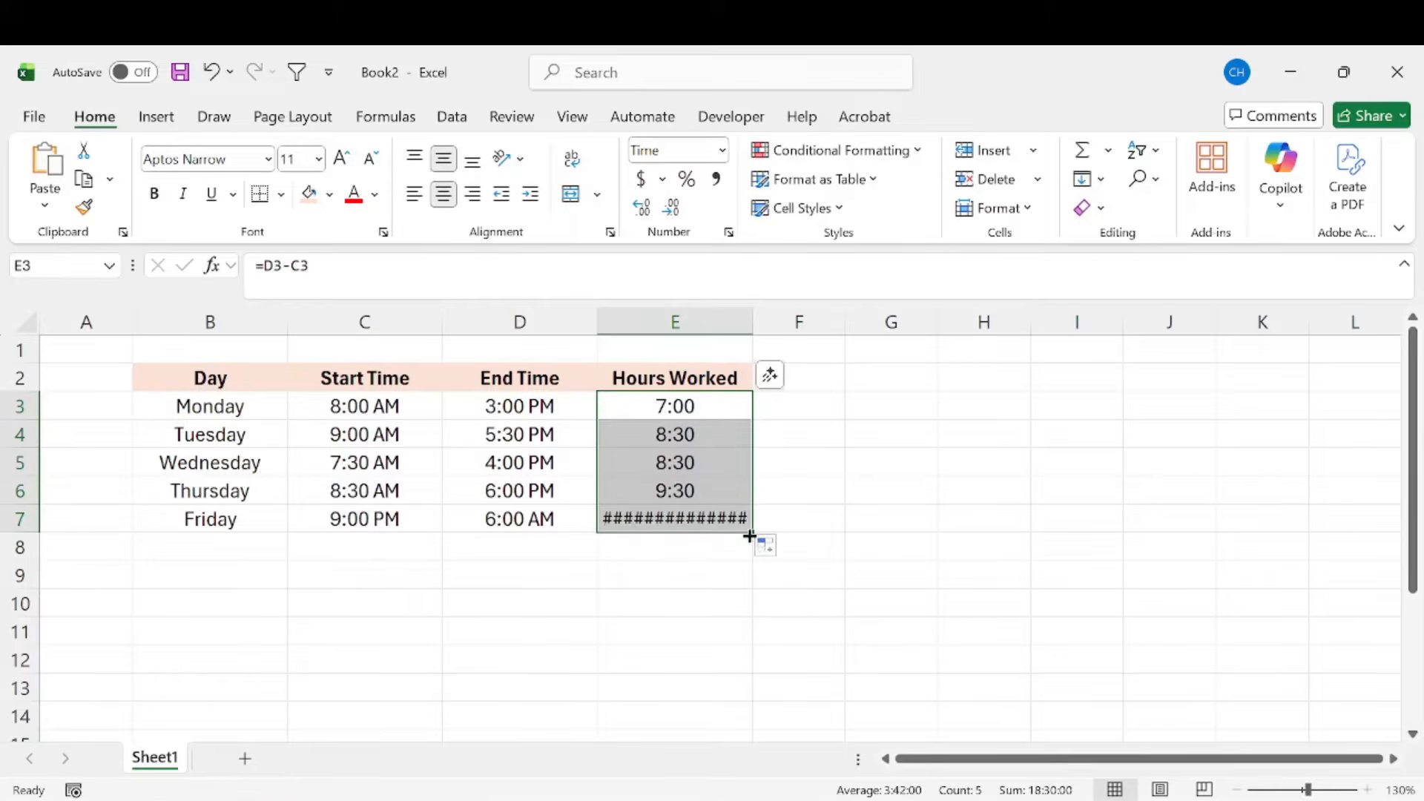
Step: Examine the filled Hours Worked formulas for Tuesday to Friday and compare Friday's start and end times with its result
{"action": "left_click_drag", "start_coordinate": [660, 433], "coordinate": [626, 435]}
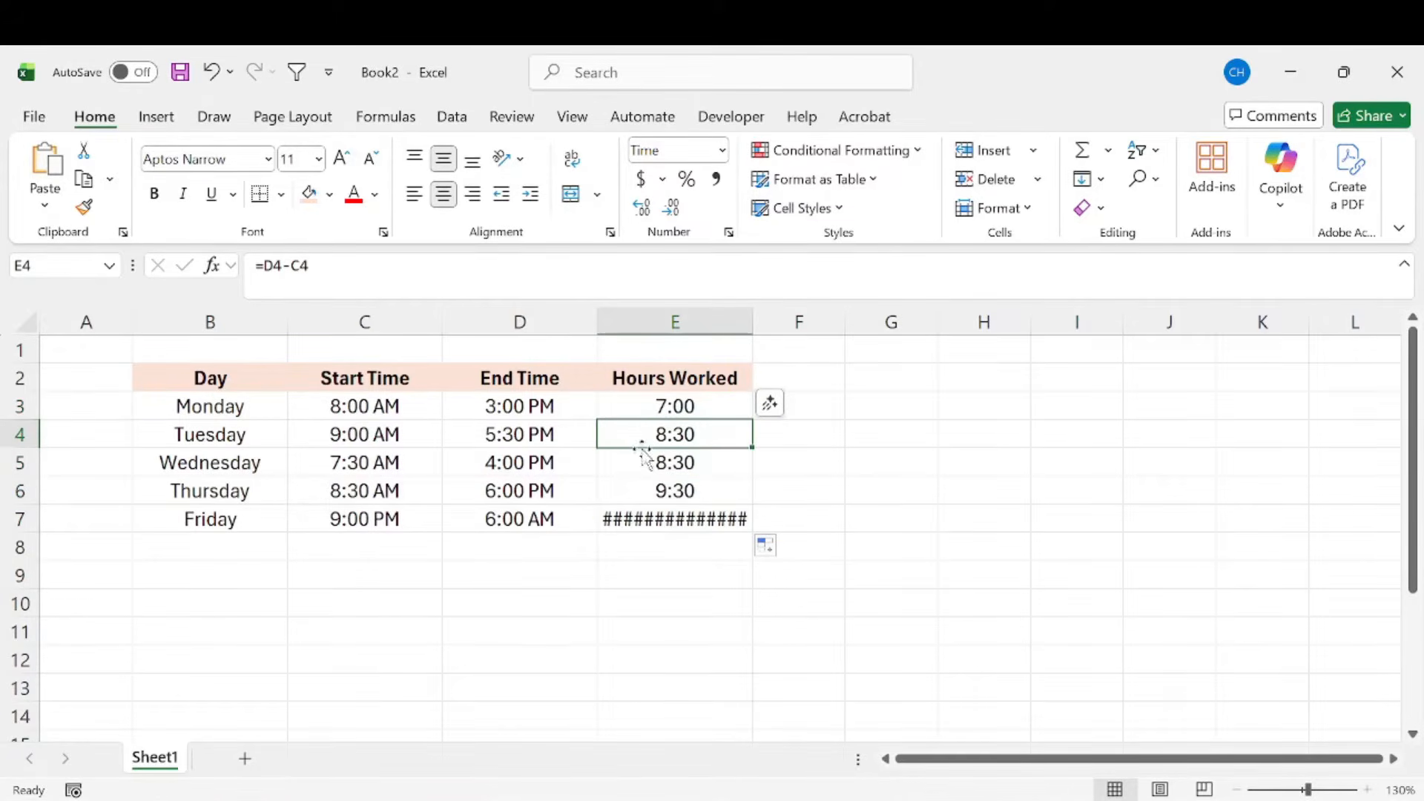
{"action": "left_click", "coordinate": [636, 466]}
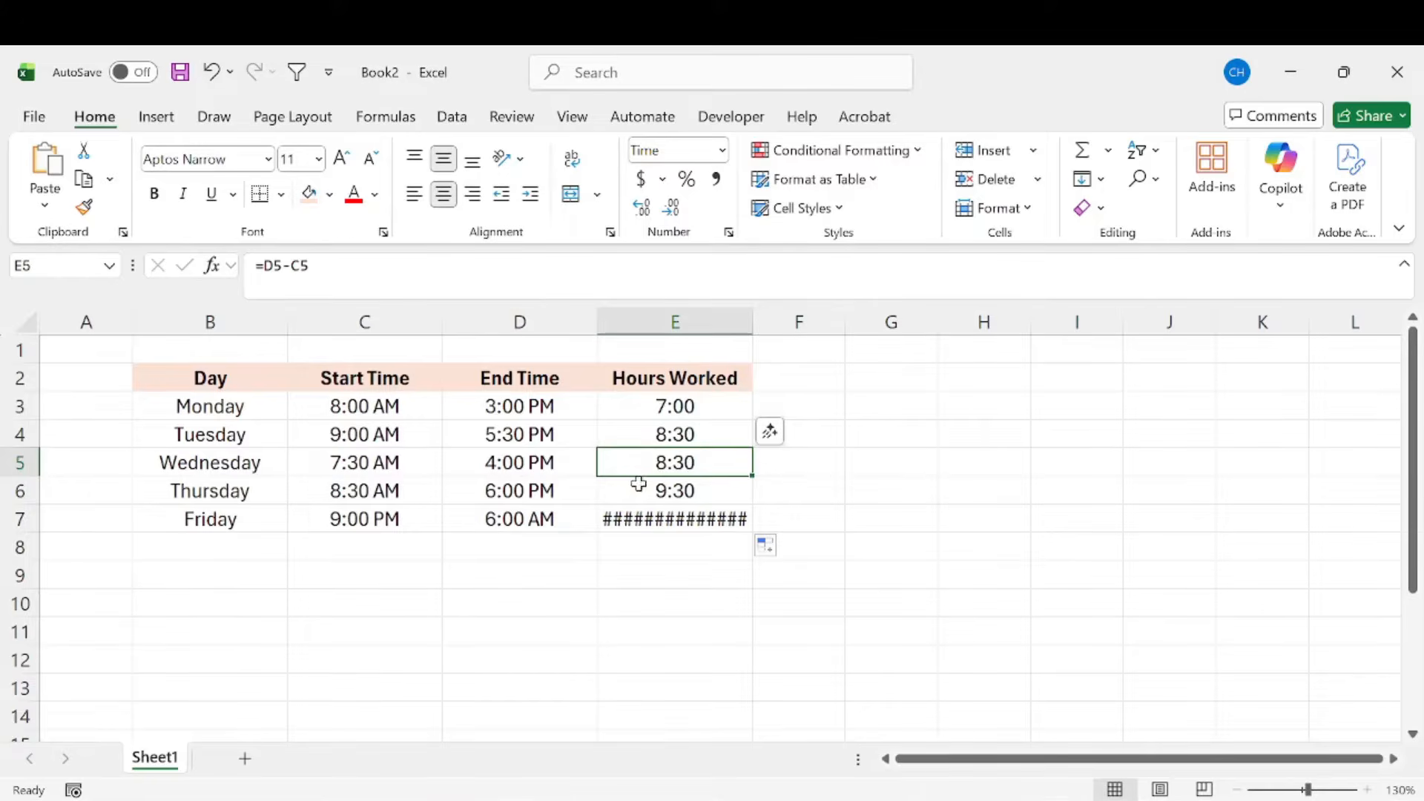
{"action": "left_click", "coordinate": [637, 486]}
{"action": "left_click_drag", "start_coordinate": [256, 494], "coordinate": [654, 486]}
{"action": "left_click_drag", "start_coordinate": [236, 519], "coordinate": [741, 518]}
{"action": "left_click", "coordinate": [671, 527]}
{"action": "mouse_move", "coordinate": [695, 519]}
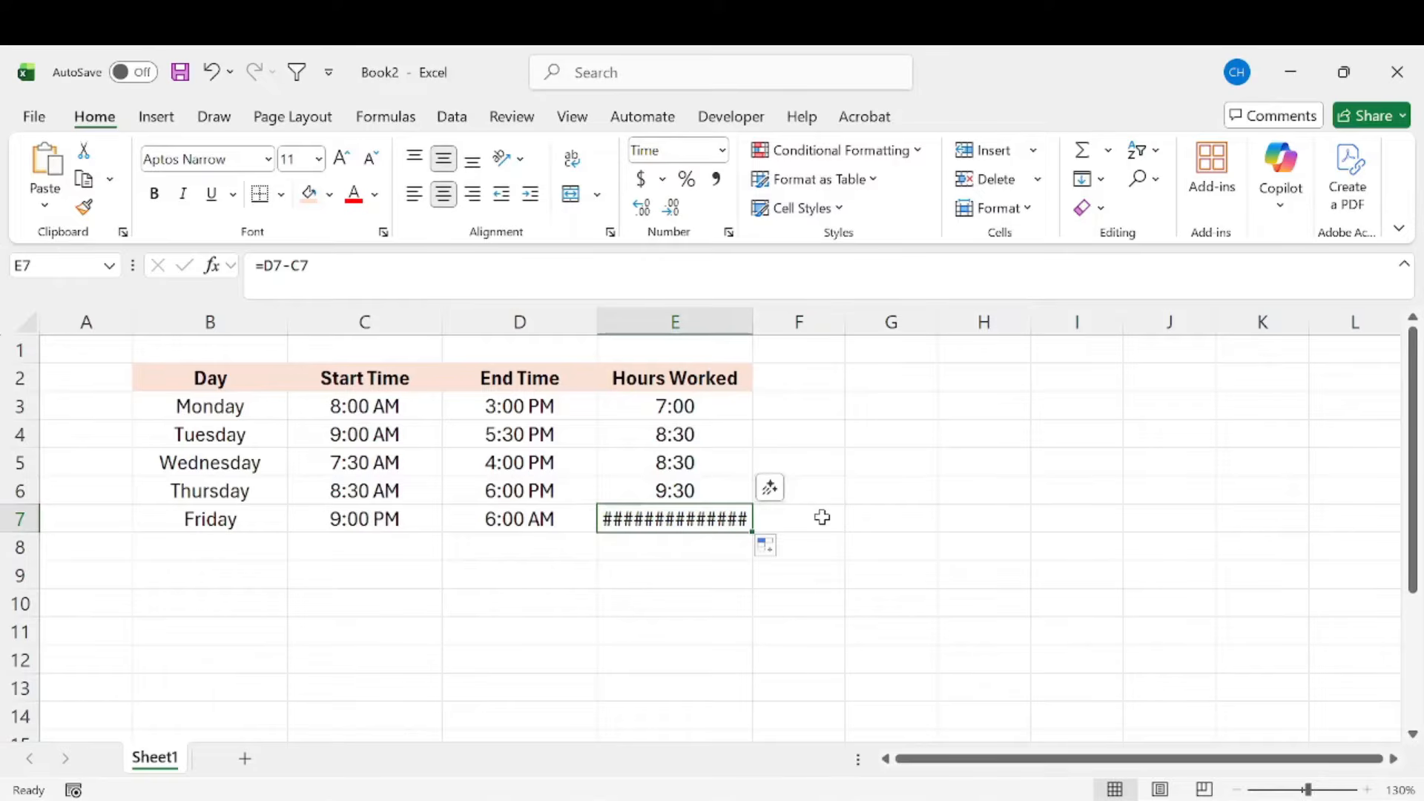
{"action": "left_click", "coordinate": [822, 517]}
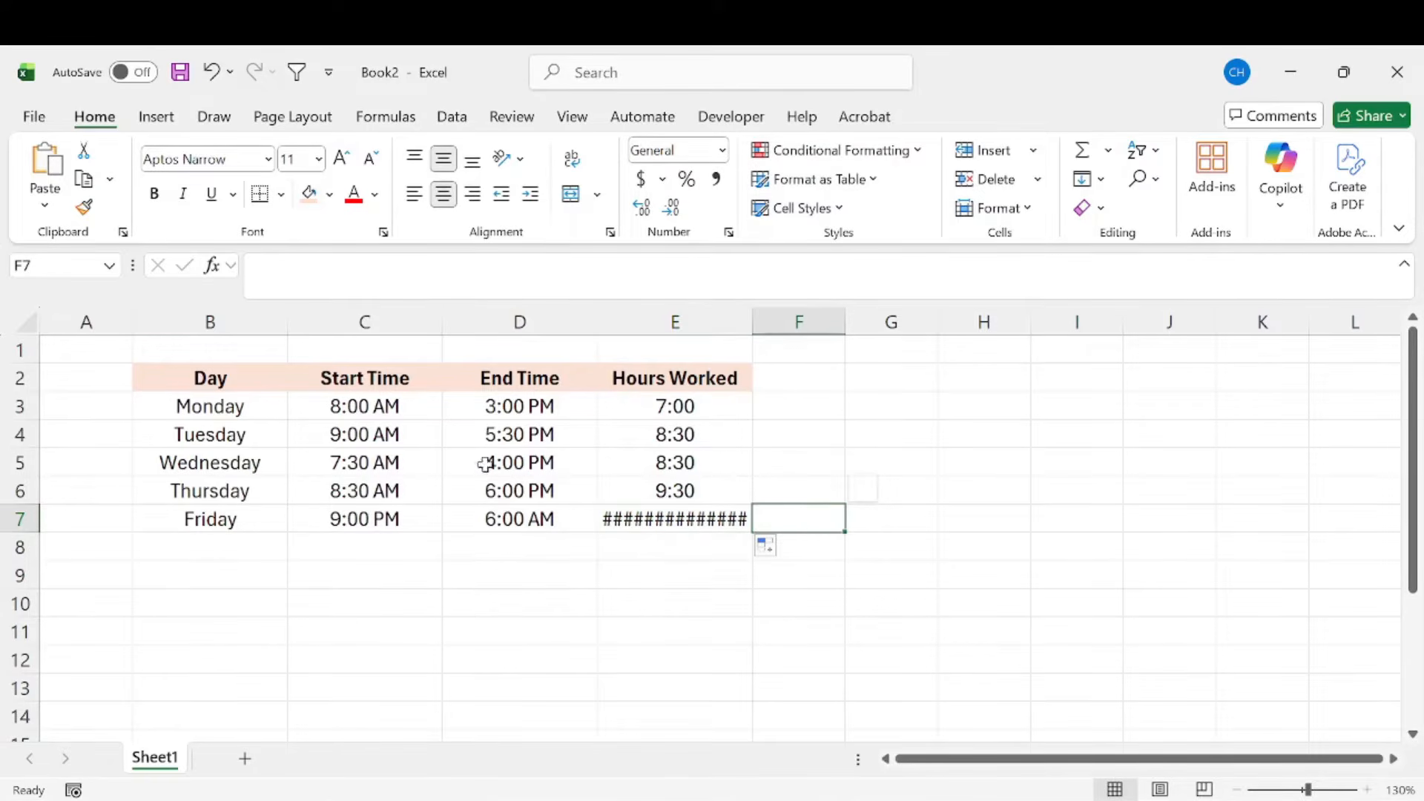
{"action": "left_click", "coordinate": [238, 521]}
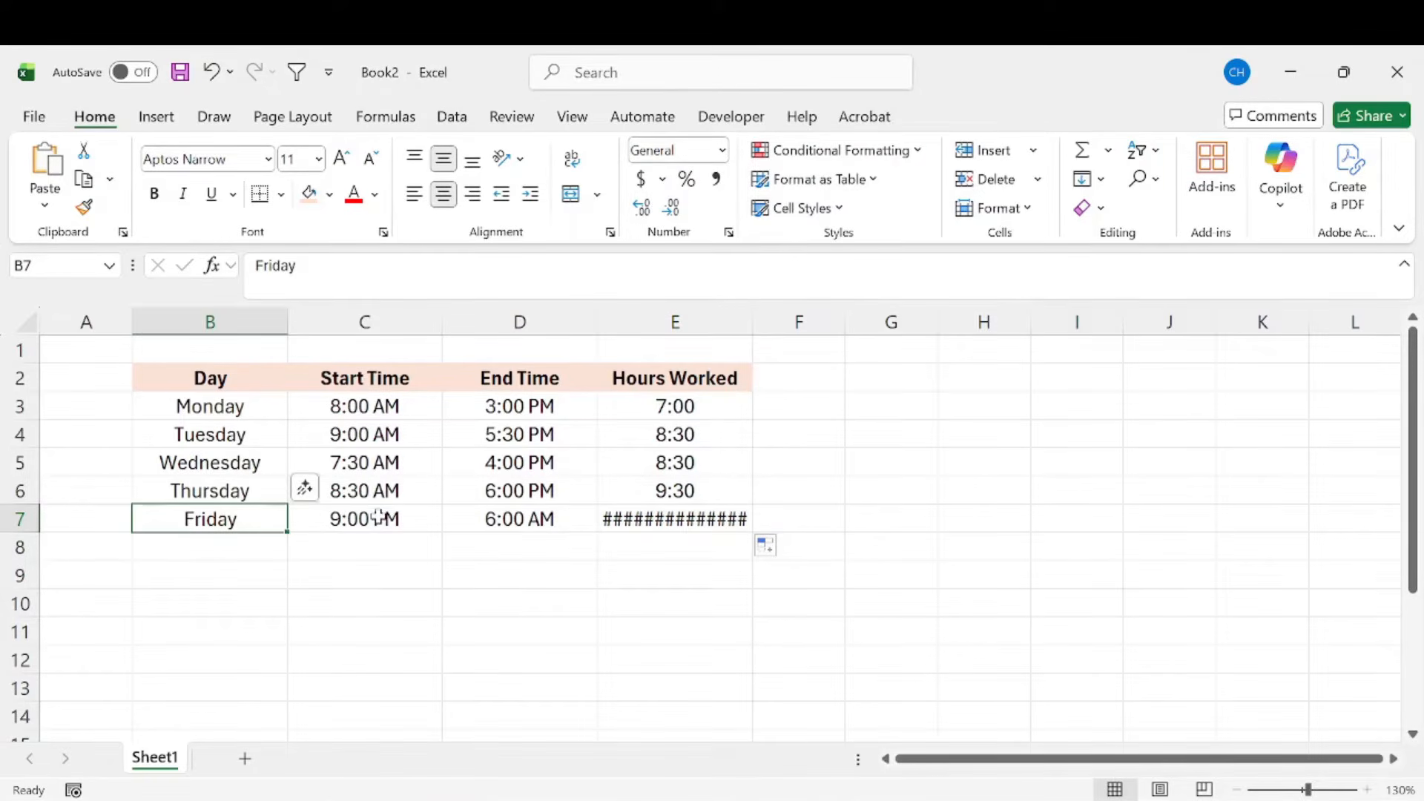
{"action": "left_click", "coordinate": [378, 517]}
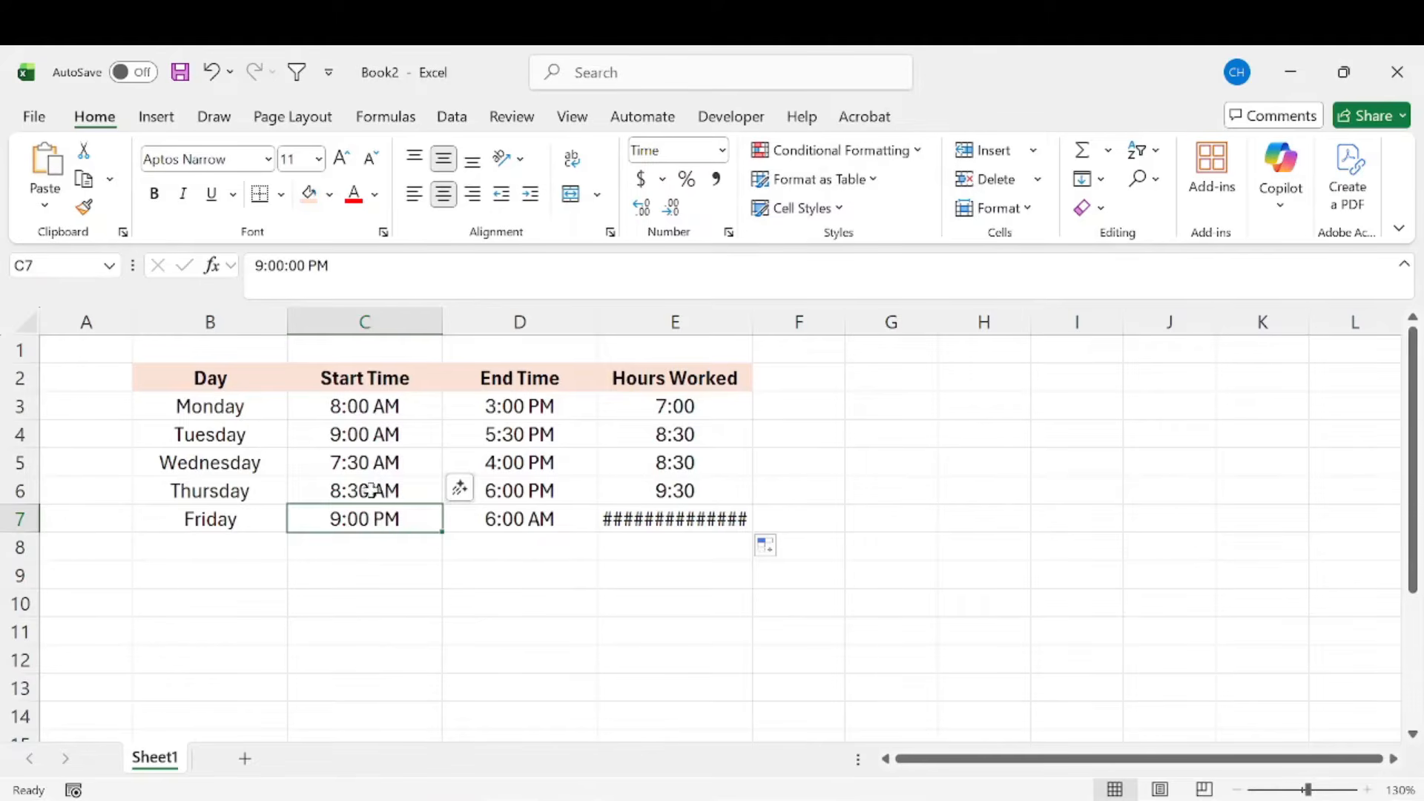
{"action": "left_click", "coordinate": [547, 519]}
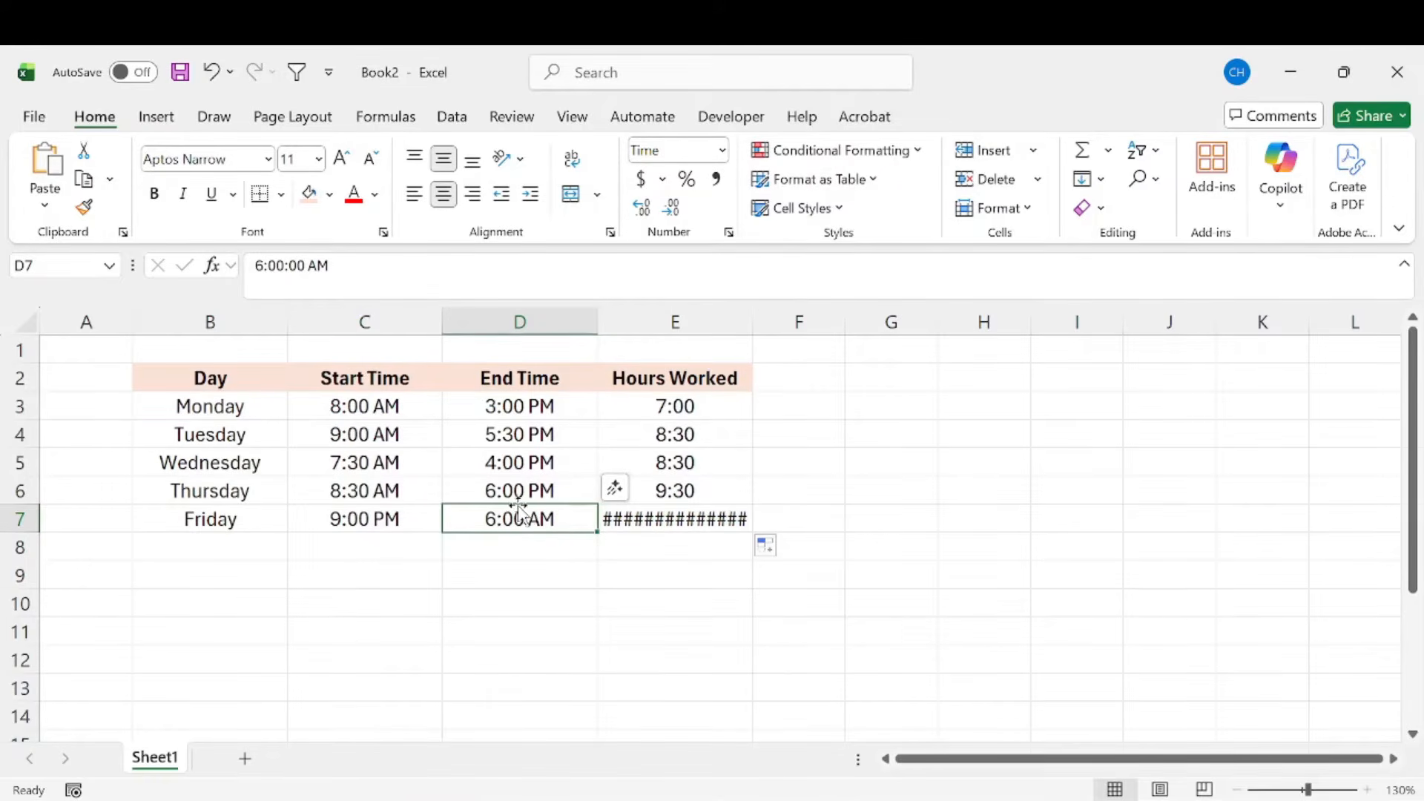
{"action": "left_click", "coordinate": [391, 517]}
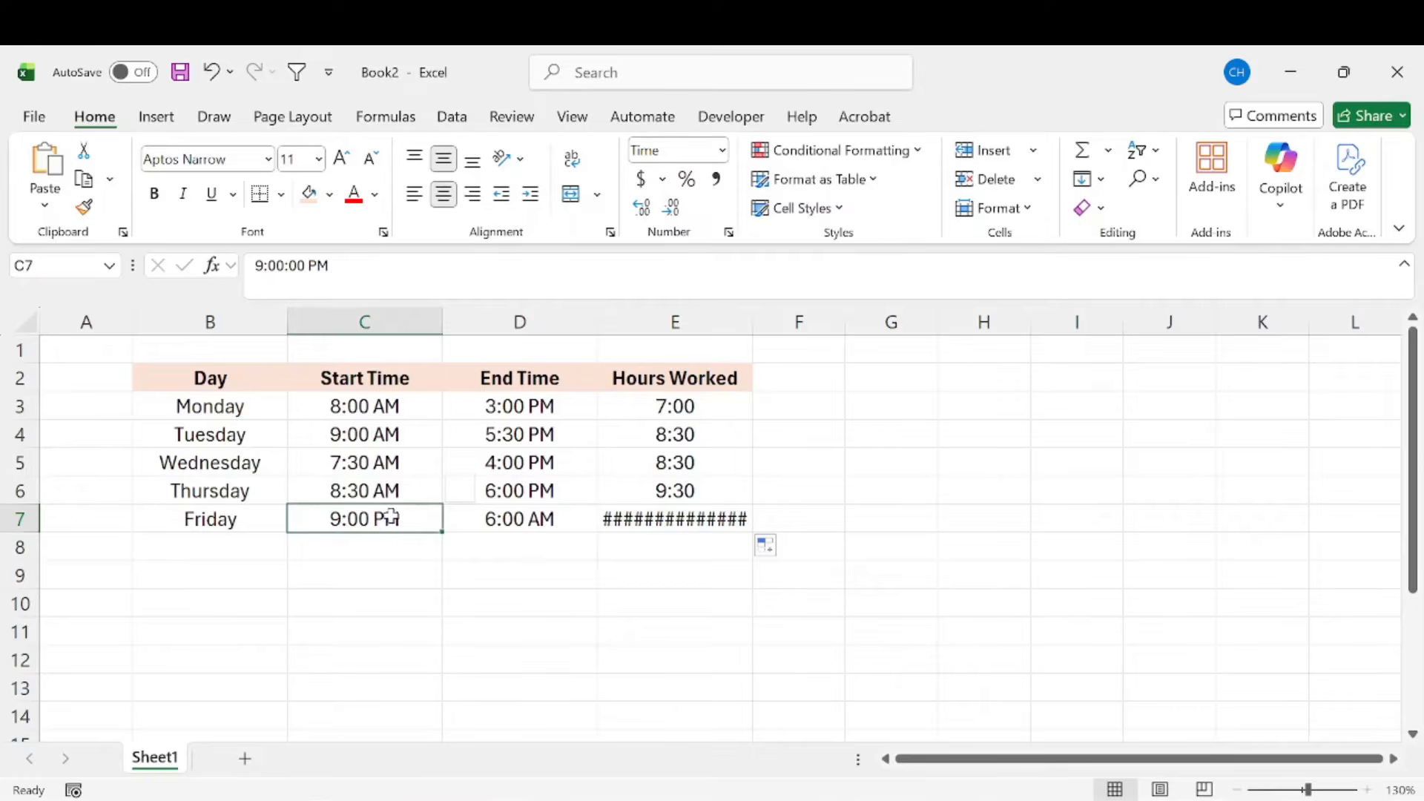
{"action": "left_click", "coordinate": [520, 519]}
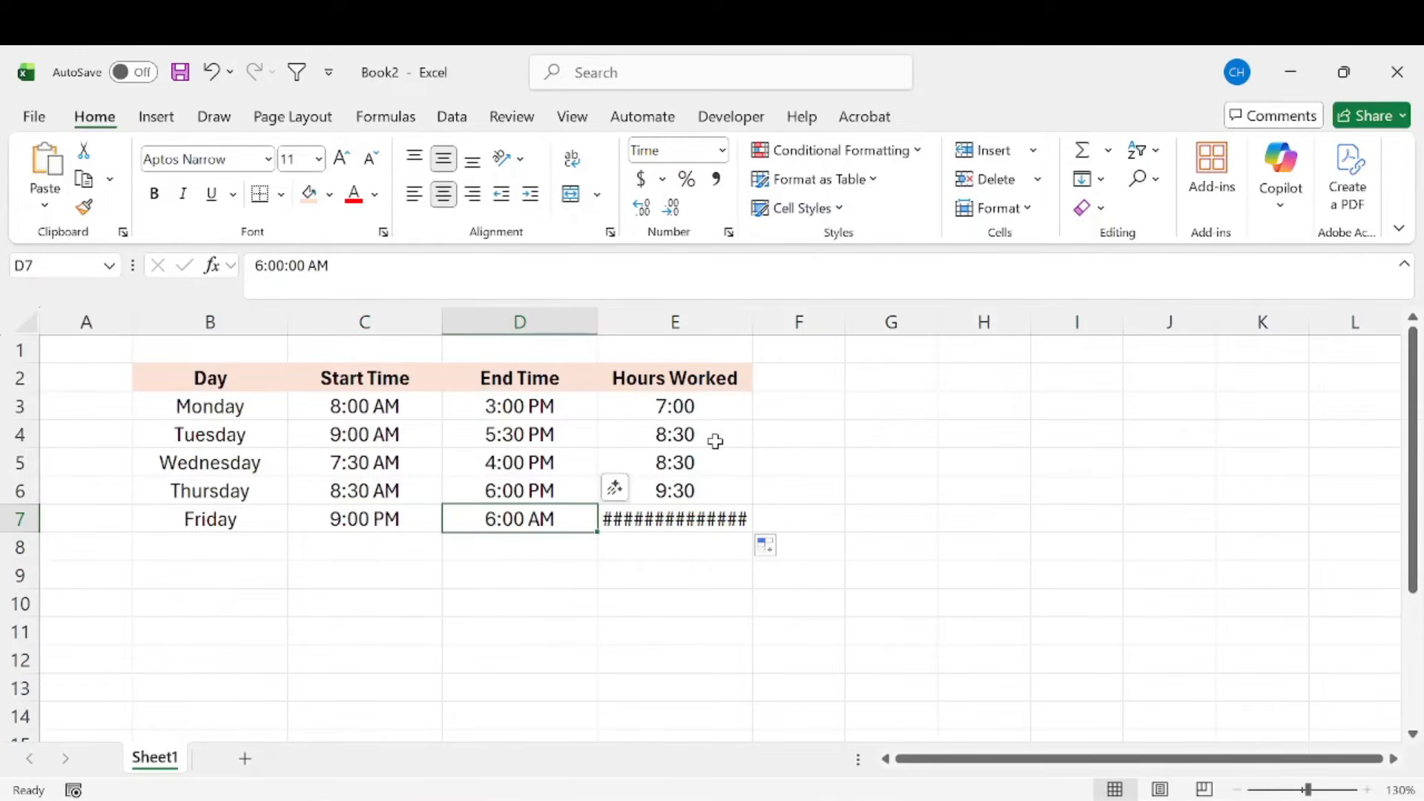
{"action": "left_click_drag", "start_coordinate": [705, 416], "coordinate": [734, 528]}
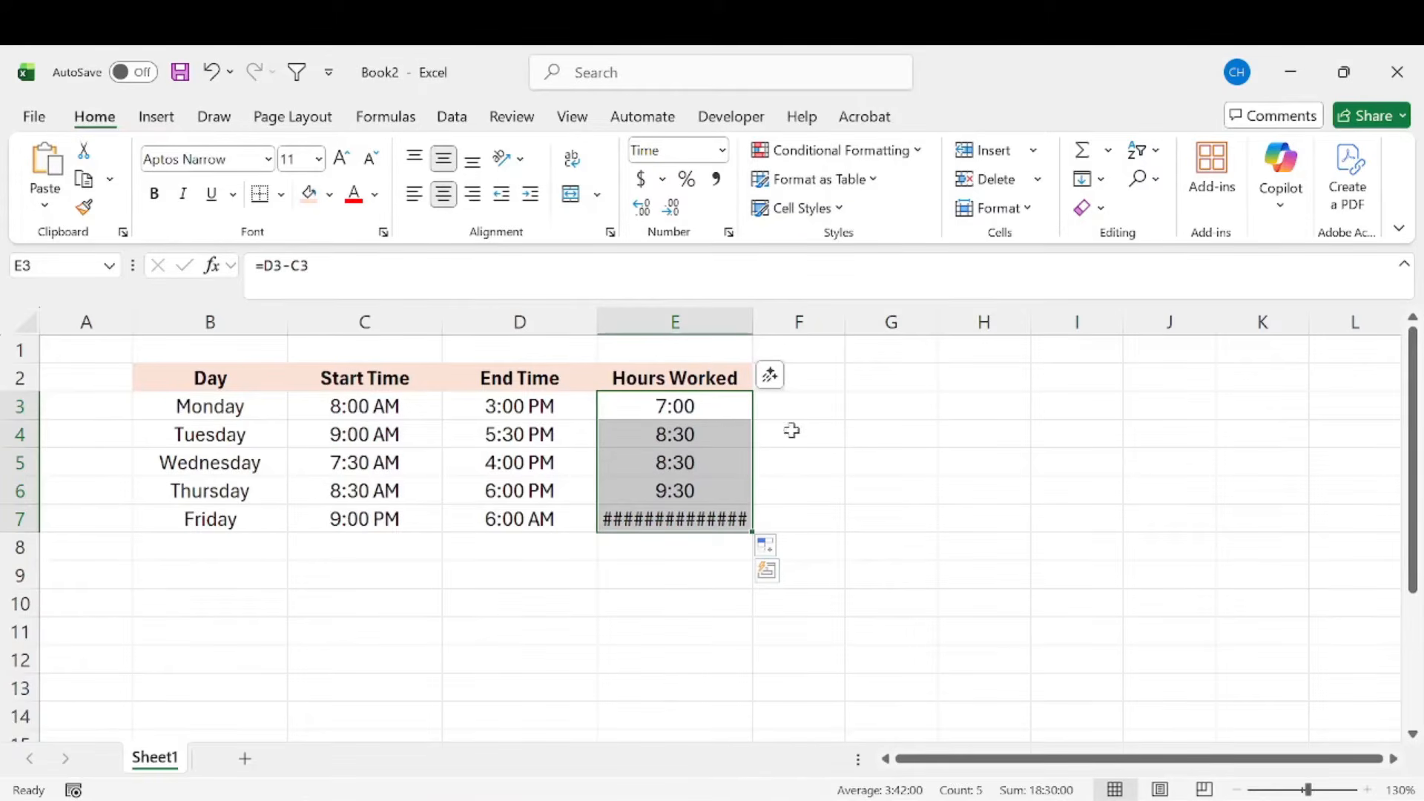
Step: Replace Monday's Hours Worked formula in E3 with an IF function that tests whether the end time is later than the start time, D3>C3
{"action": "left_click", "coordinate": [706, 411]}
{"action": "left_click_drag", "start_coordinate": [318, 268], "coordinate": [240, 274]}
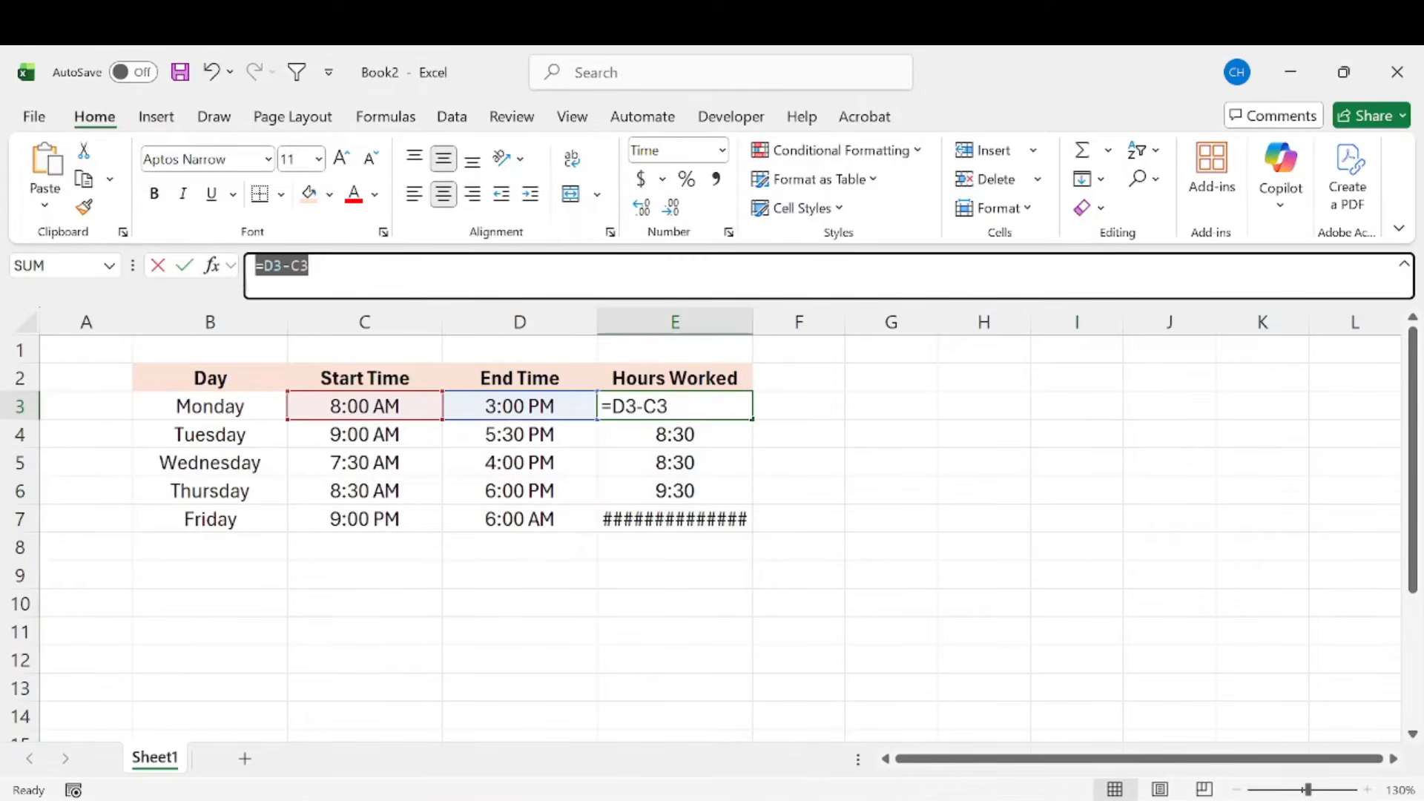
{"action": "key", "text": "BackSpace"}
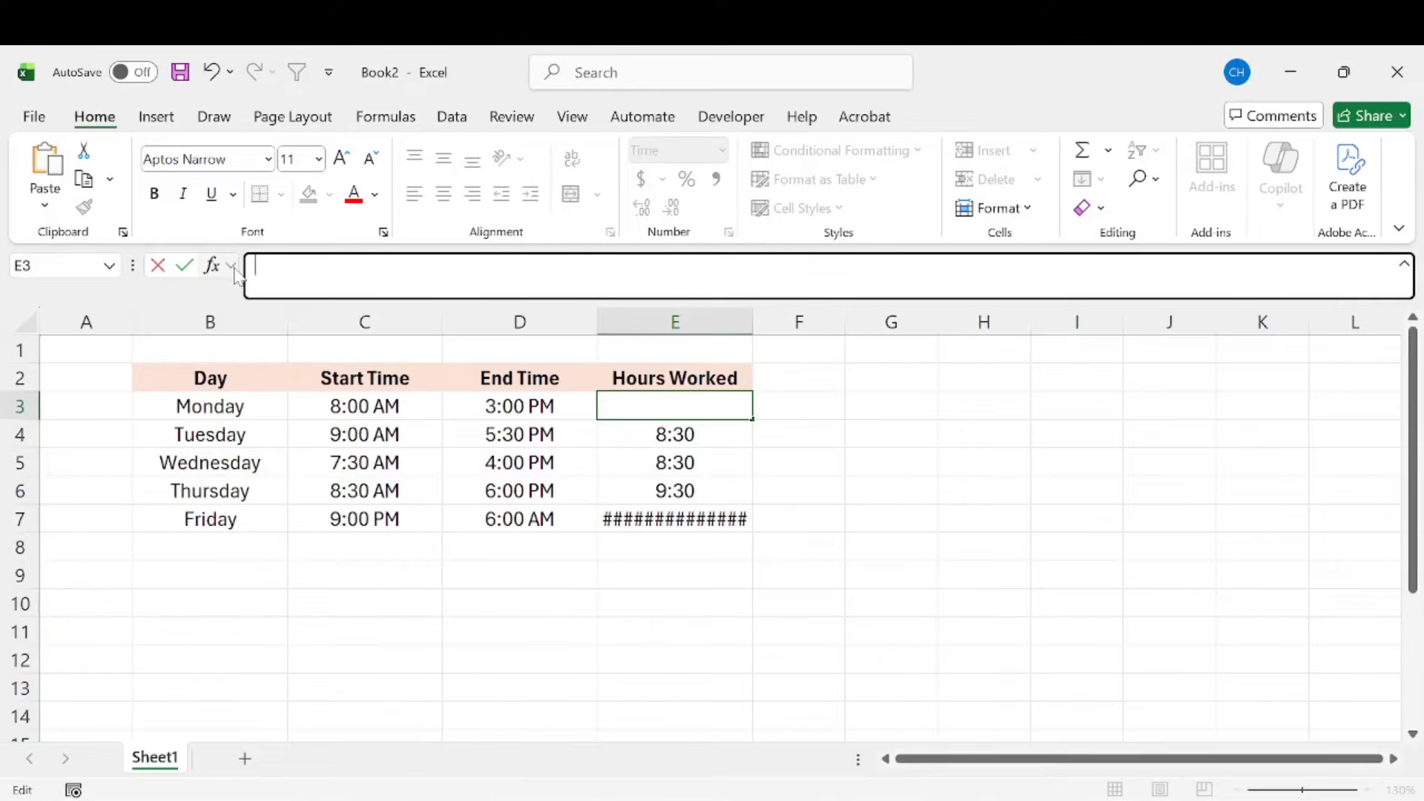
{"action": "type", "text": "=if"}
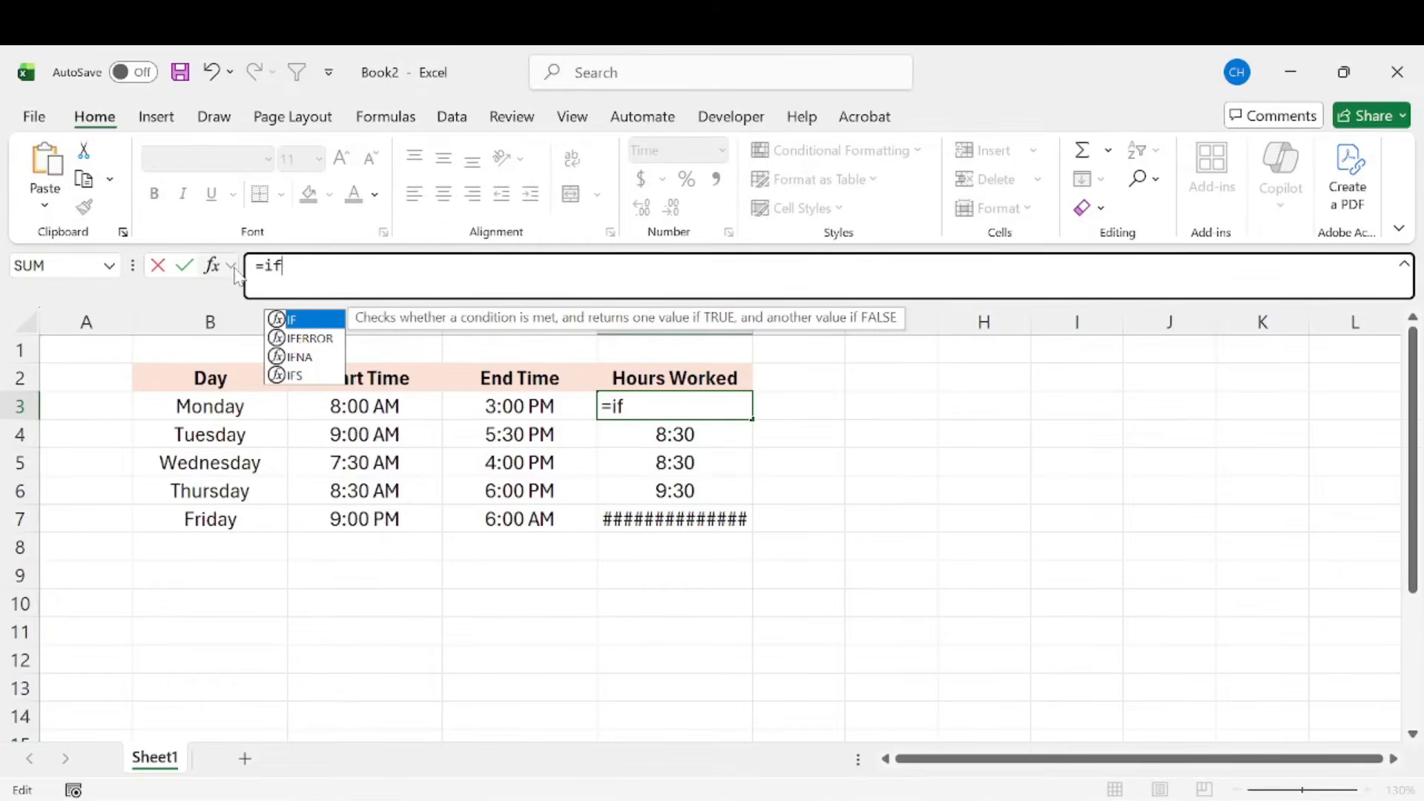
{"action": "key", "text": "Tab"}
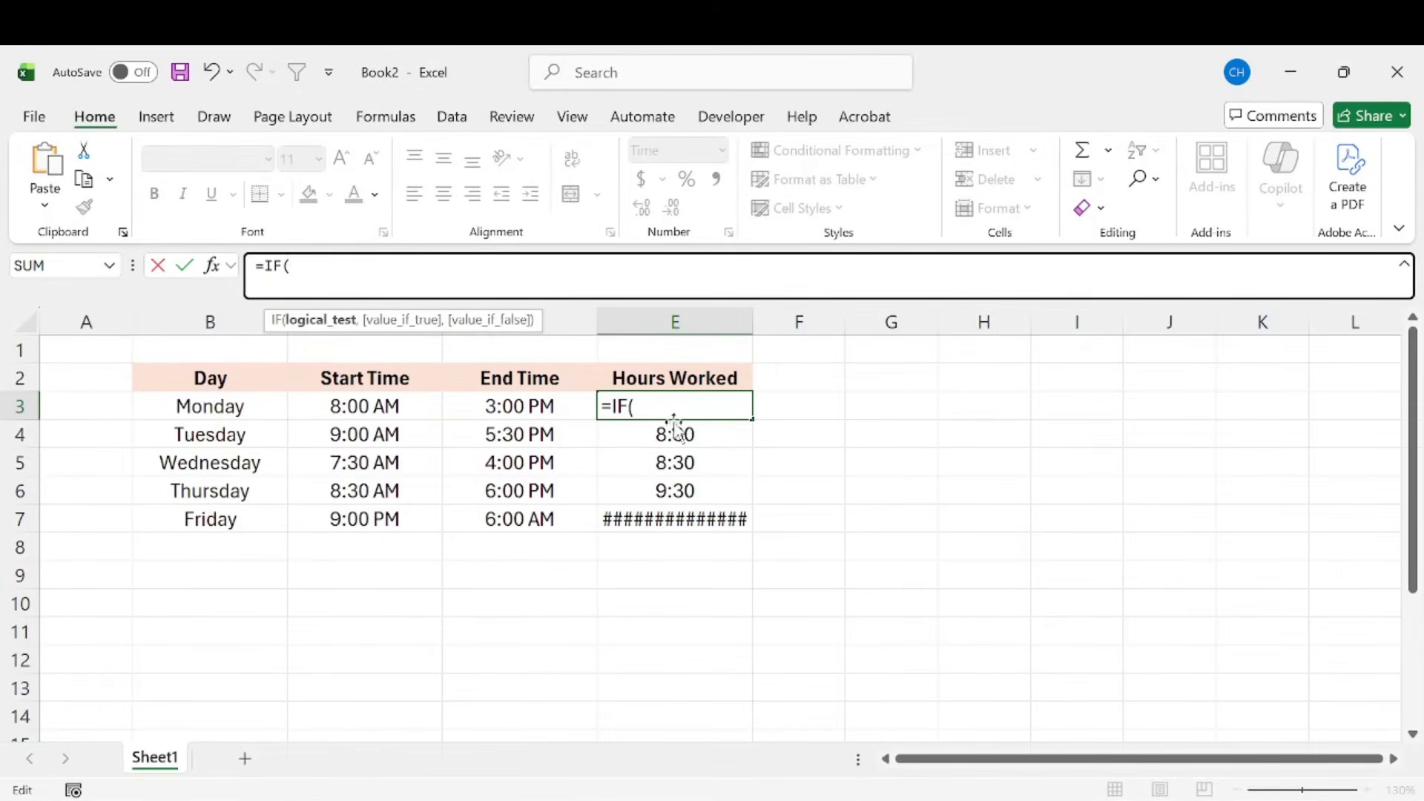
{"action": "left_click", "coordinate": [523, 405]}
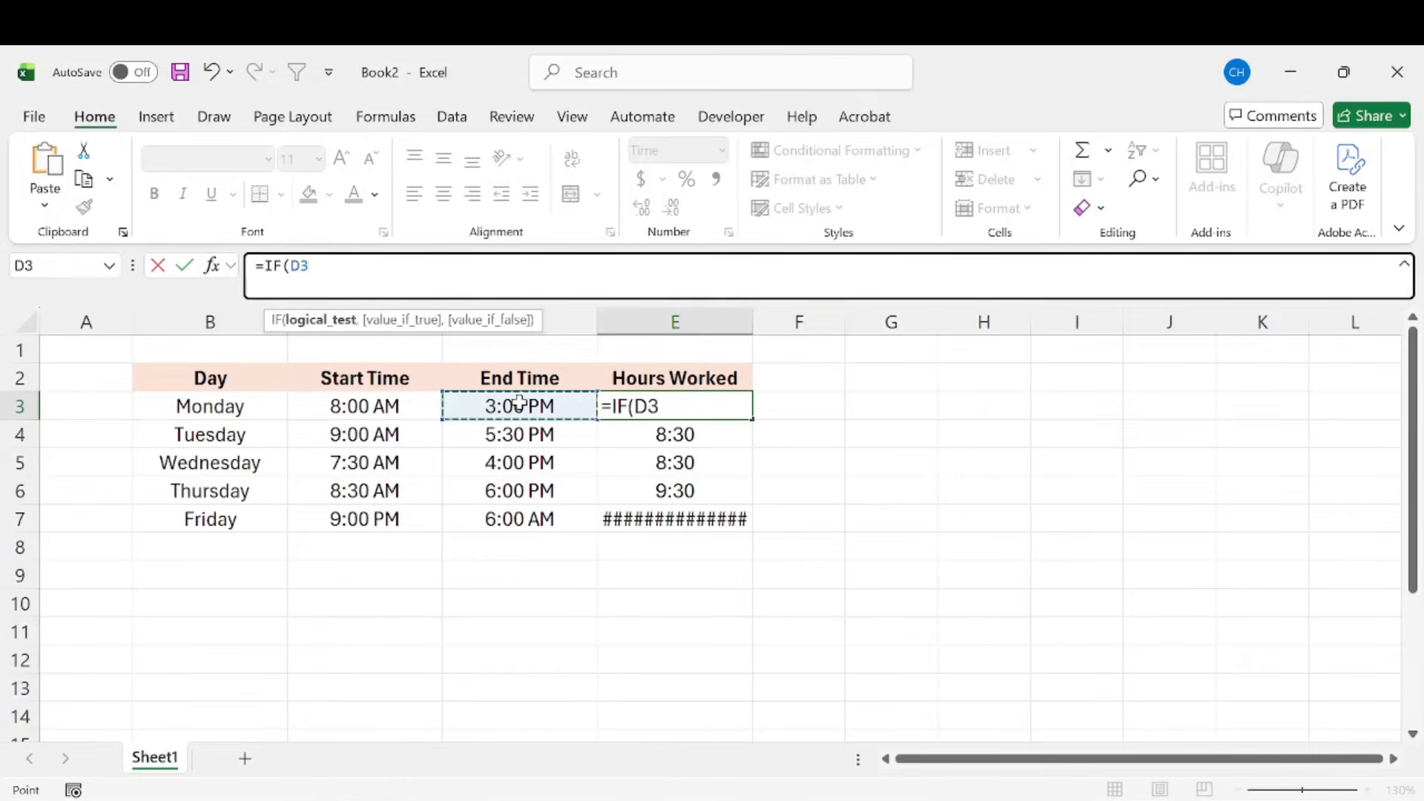
{"action": "type", "text": ">"}
{"action": "left_click", "coordinate": [389, 404]}
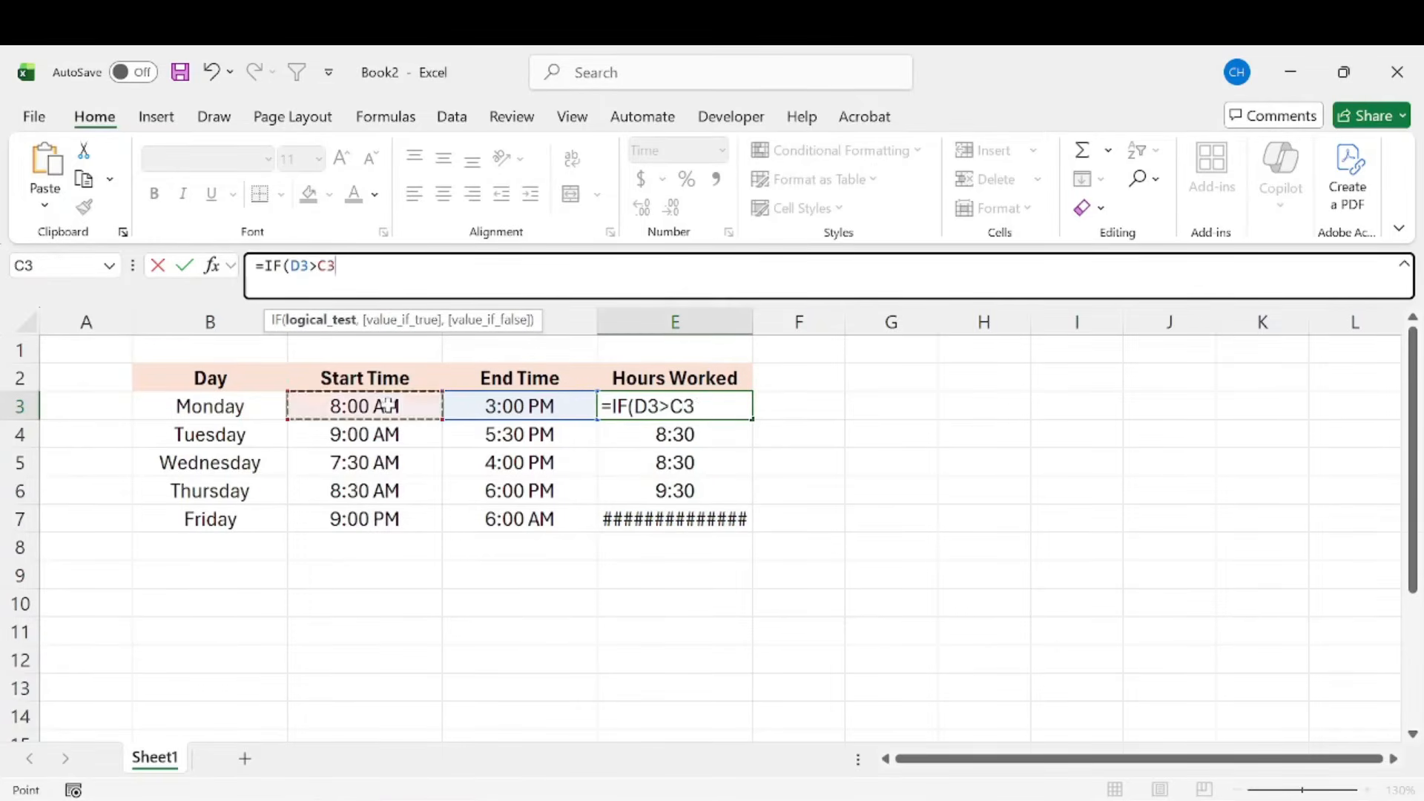
{"action": "type", "text": ","}
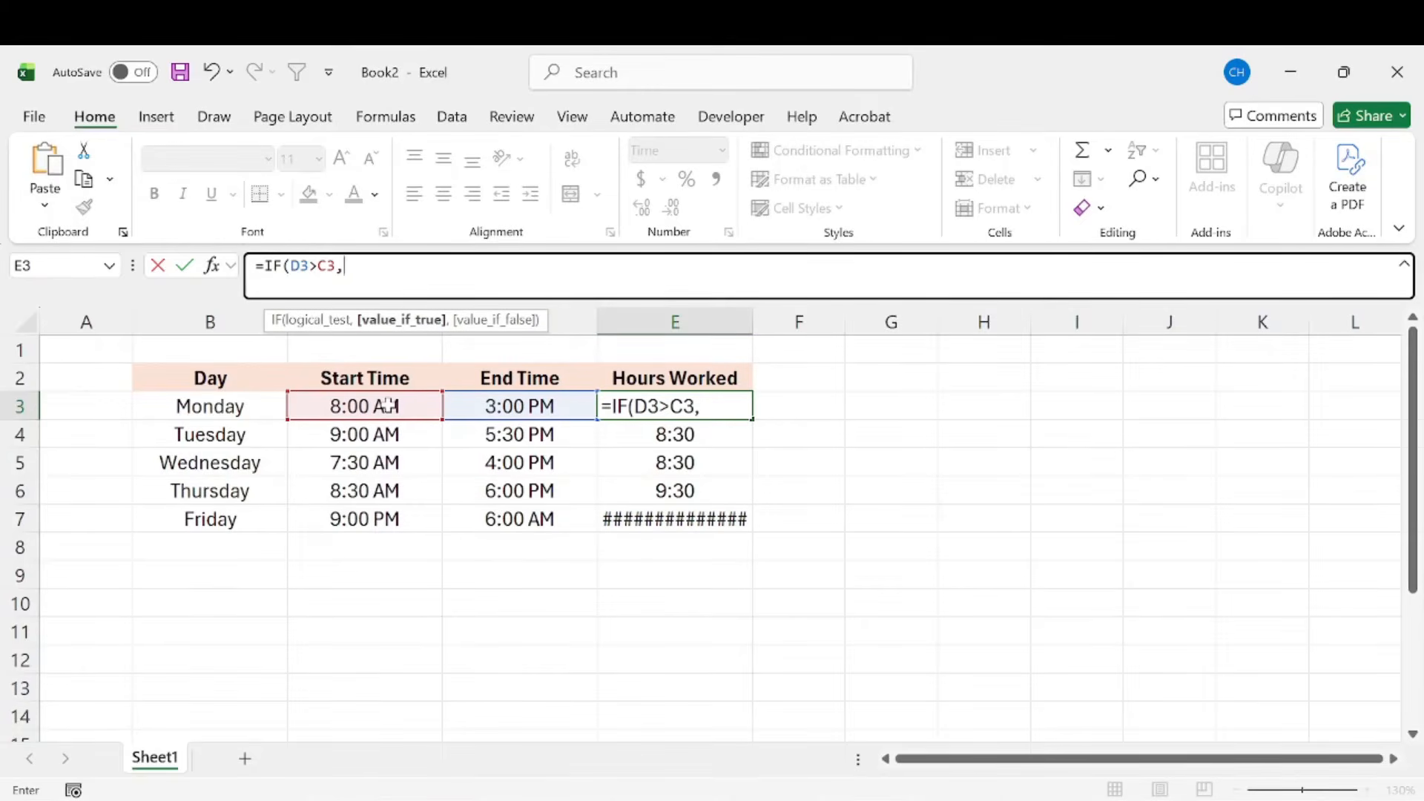
Step: Complete E3's IF formula with D3-C3 as the value if true and D3-C3+1 as the value if false
{"action": "left_click", "coordinate": [456, 407]}
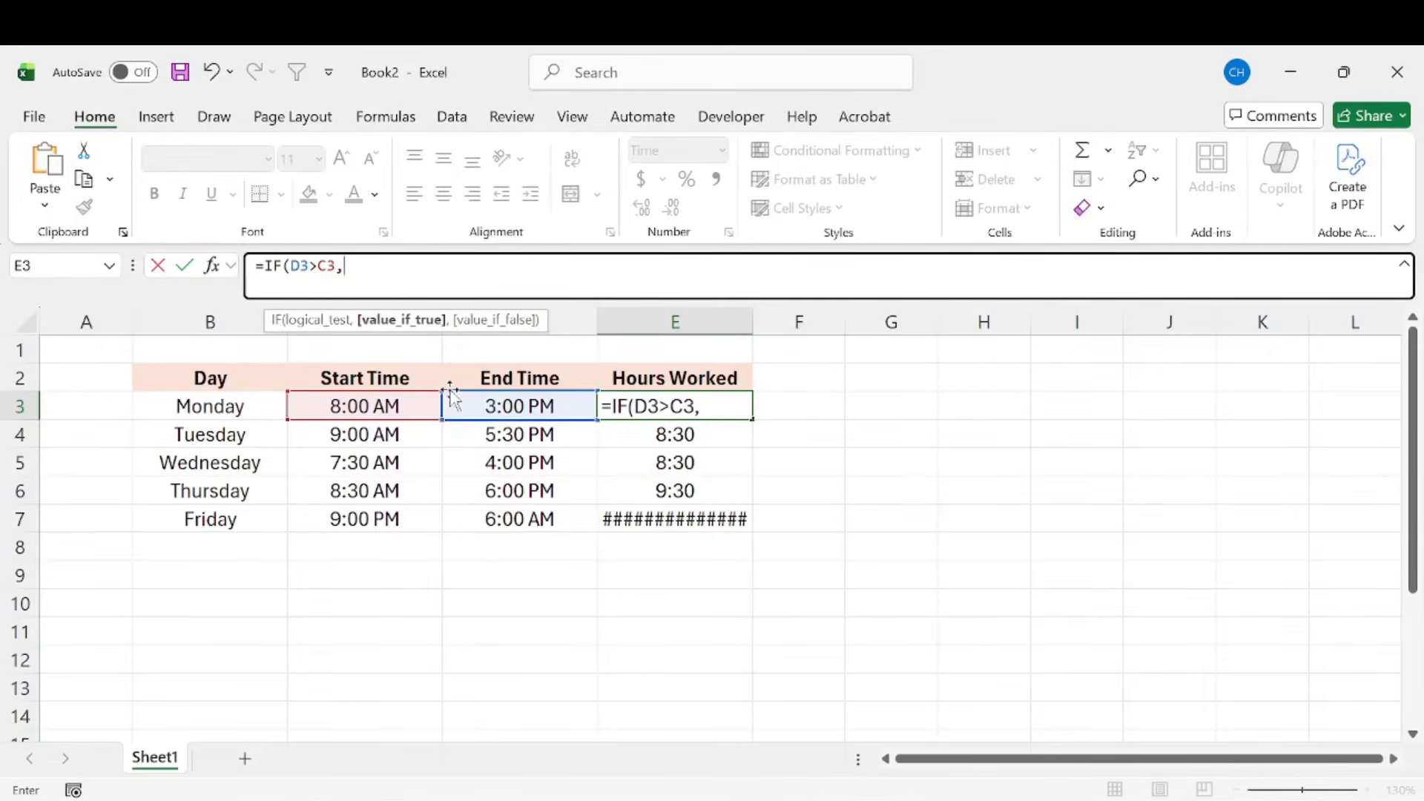
{"action": "type", "text": "-"}
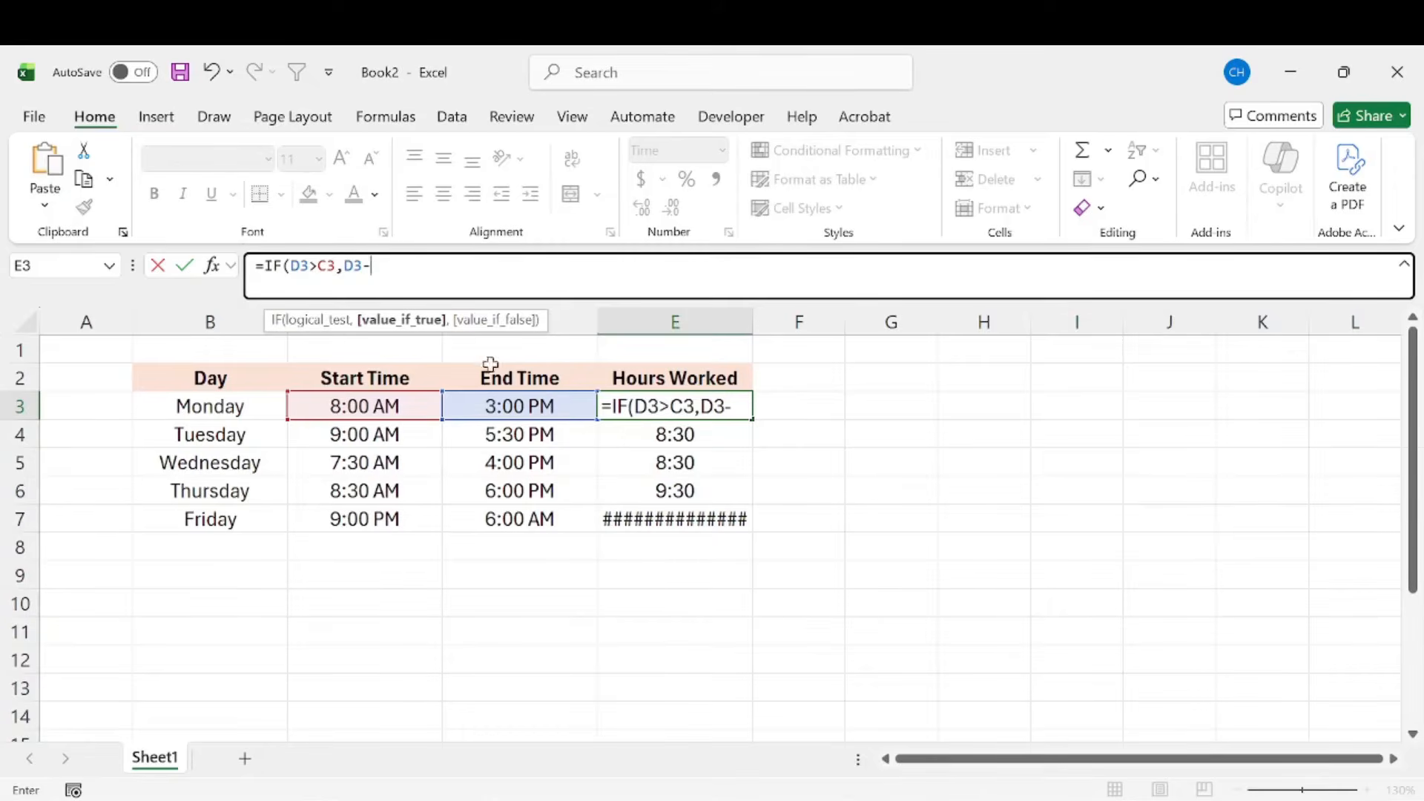
{"action": "left_click", "coordinate": [383, 407]}
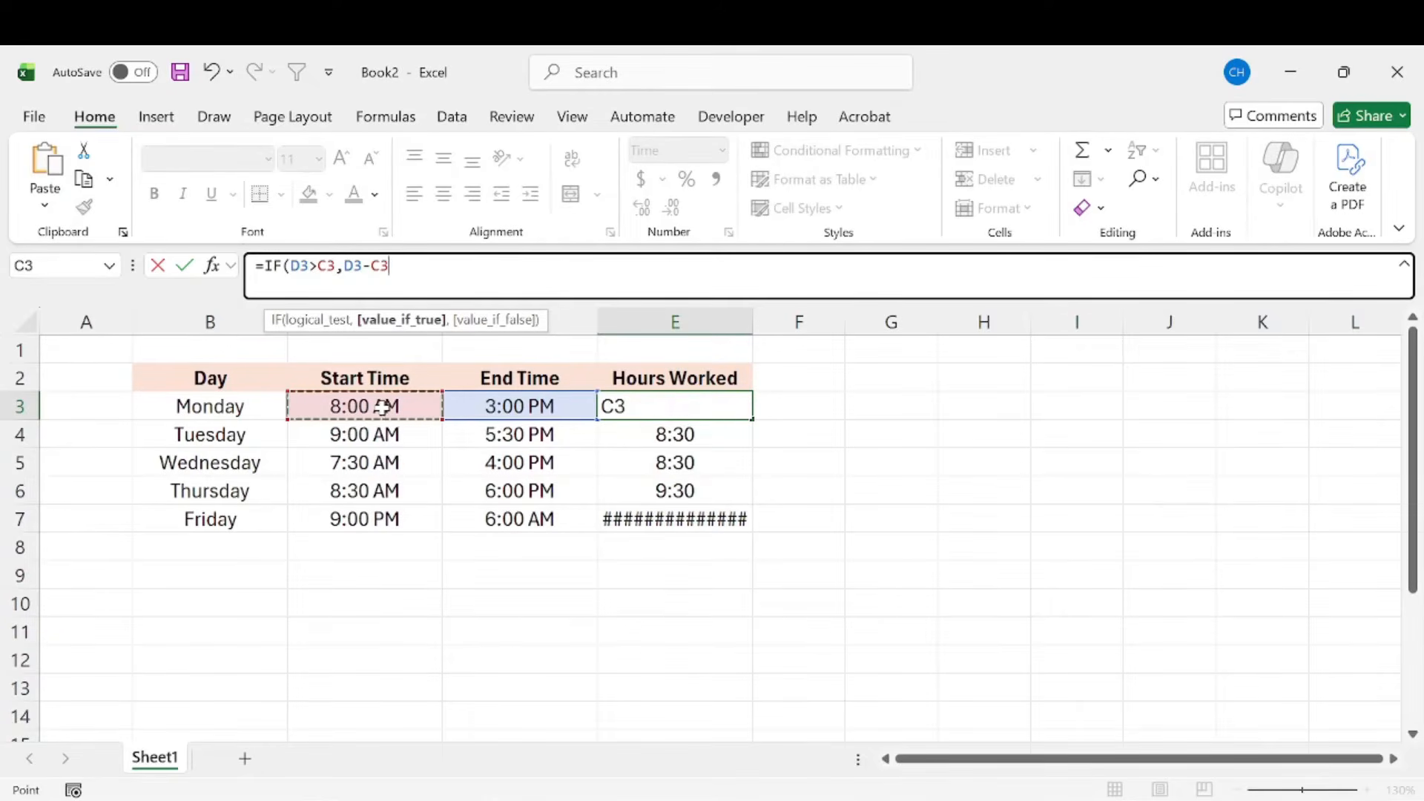
{"action": "type", "text": ","}
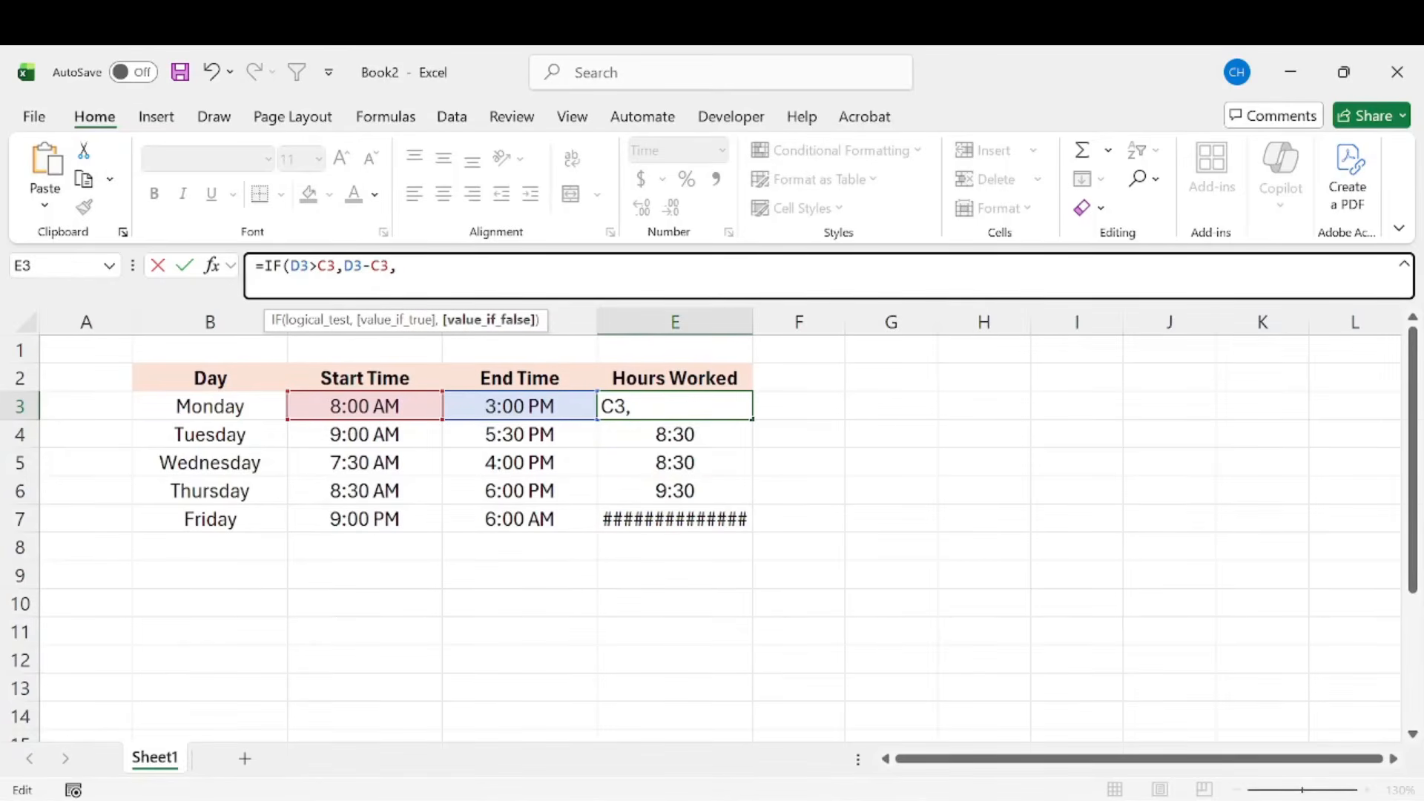
{"action": "left_click", "coordinate": [510, 406]}
{"action": "type", "text": "-"}
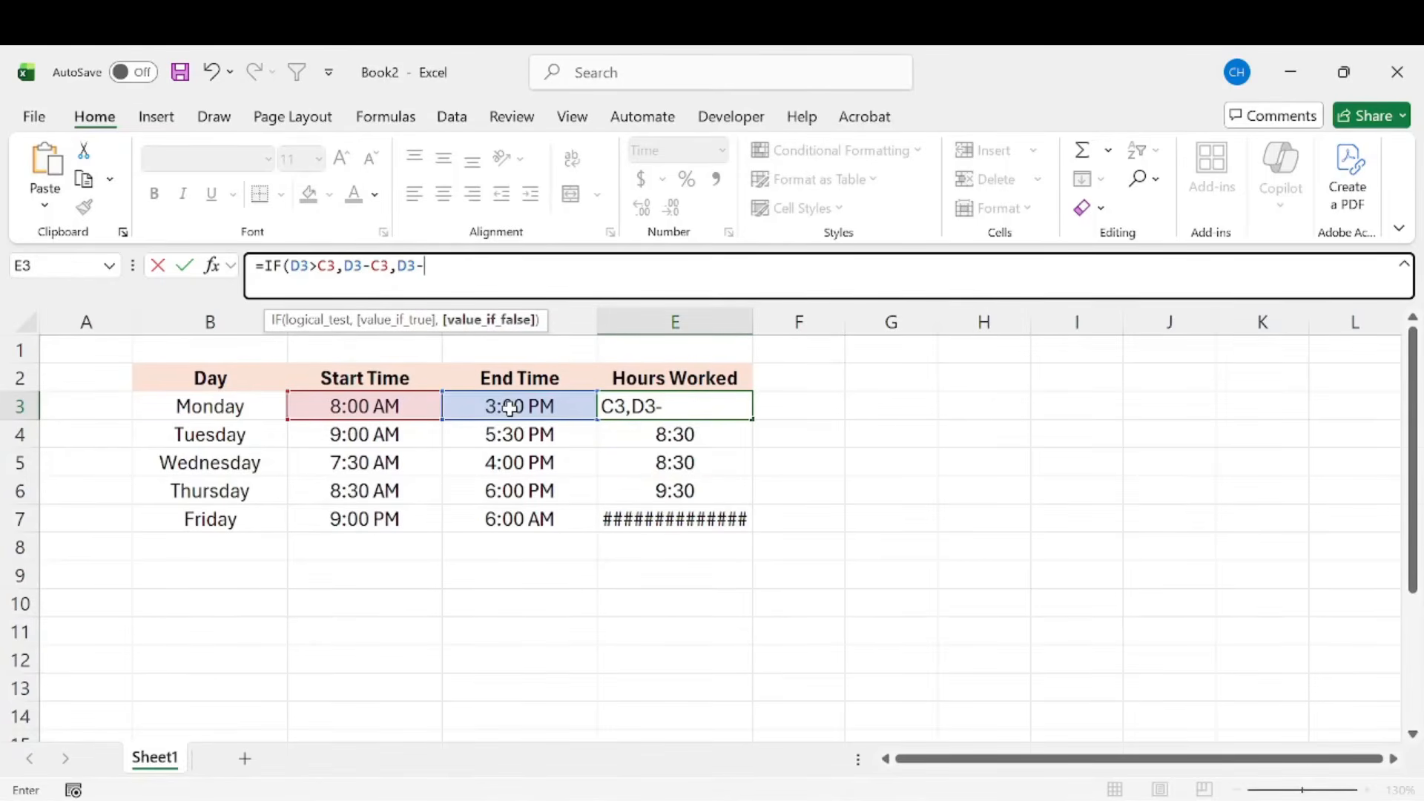
{"action": "left_click", "coordinate": [343, 405]}
{"action": "type", "text": "+1"}
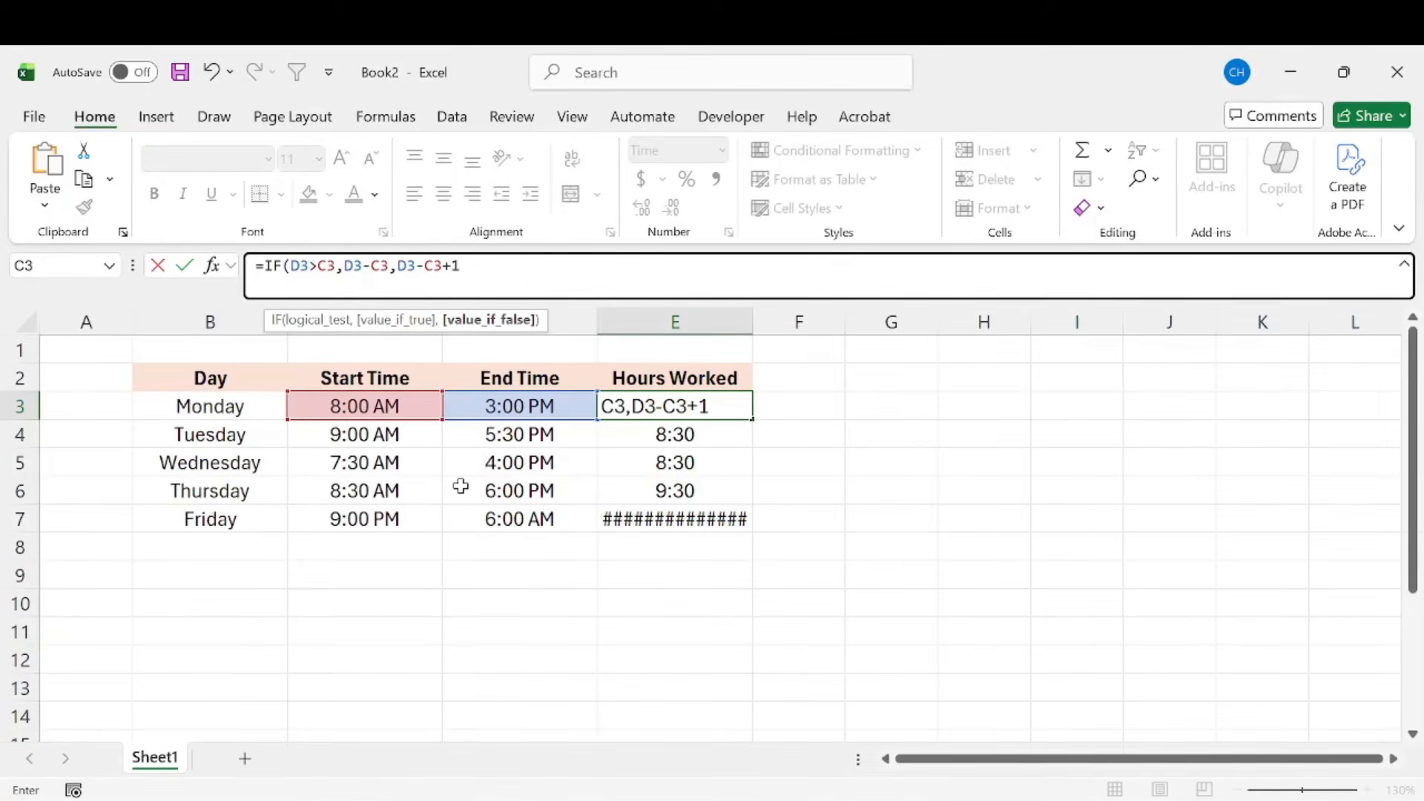
{"action": "key", "text": "Return"}
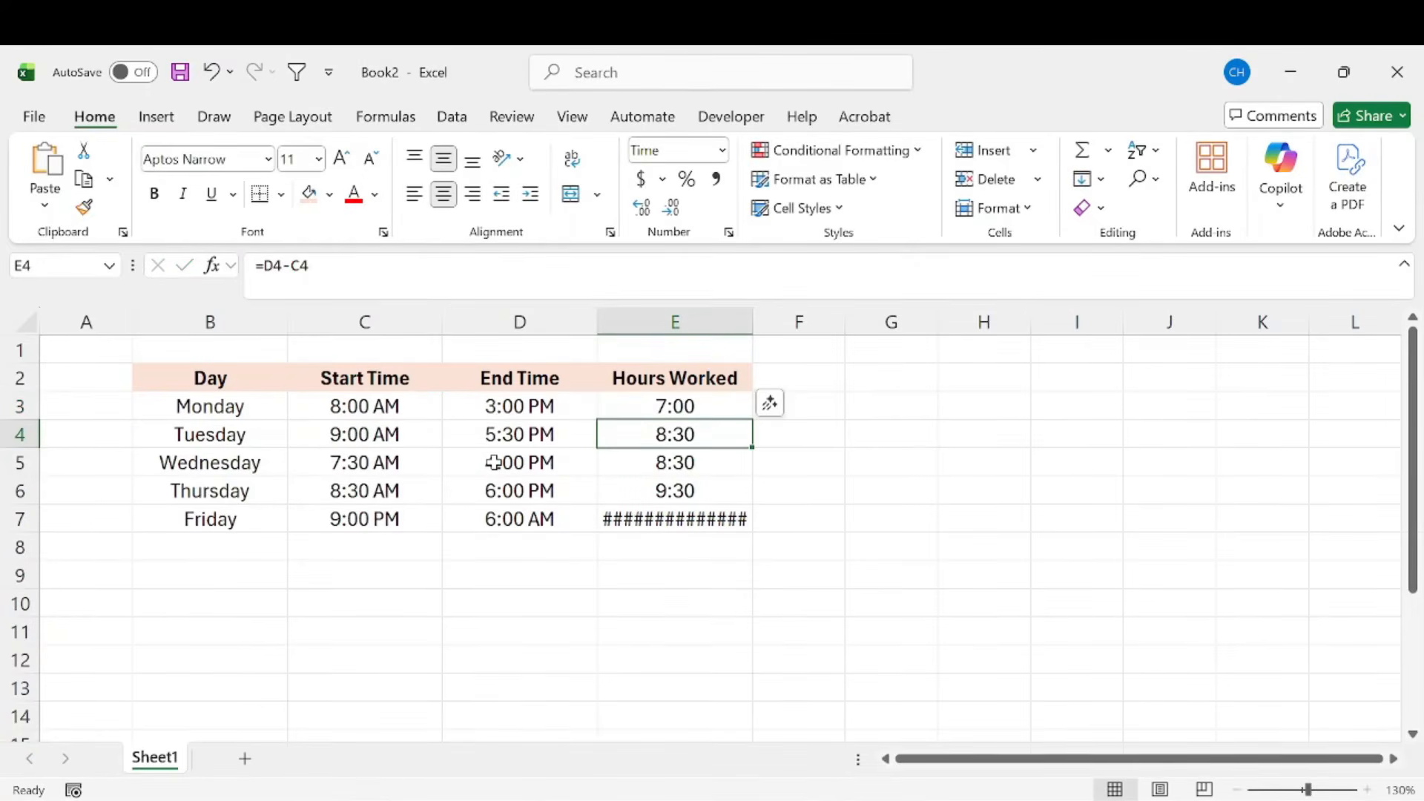
Step: Fill Monday's IF formula from E3 down through Friday in E7 and check Friday's Hours Worked cell
{"action": "left_click", "coordinate": [716, 412]}
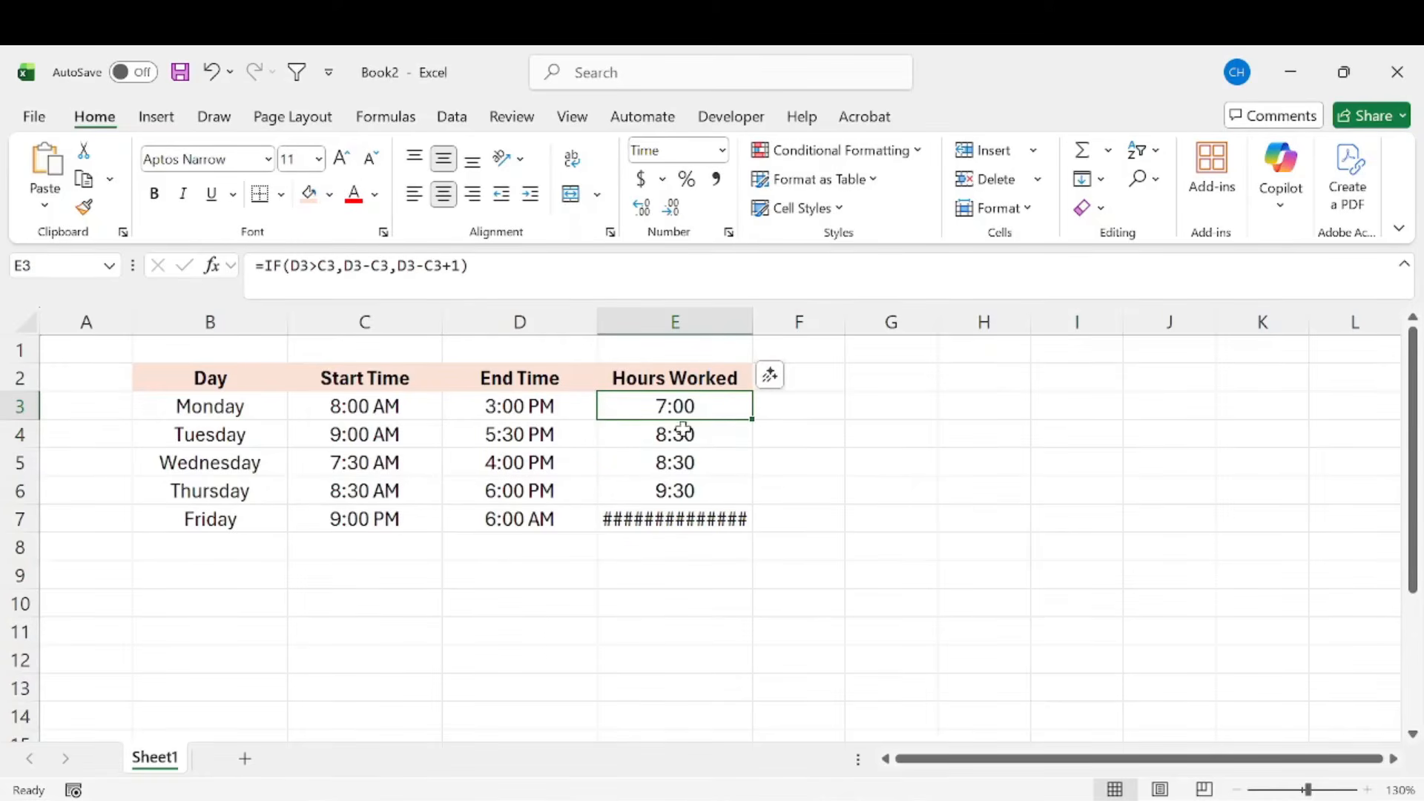
{"action": "left_click_drag", "start_coordinate": [751, 414], "coordinate": [743, 539]}
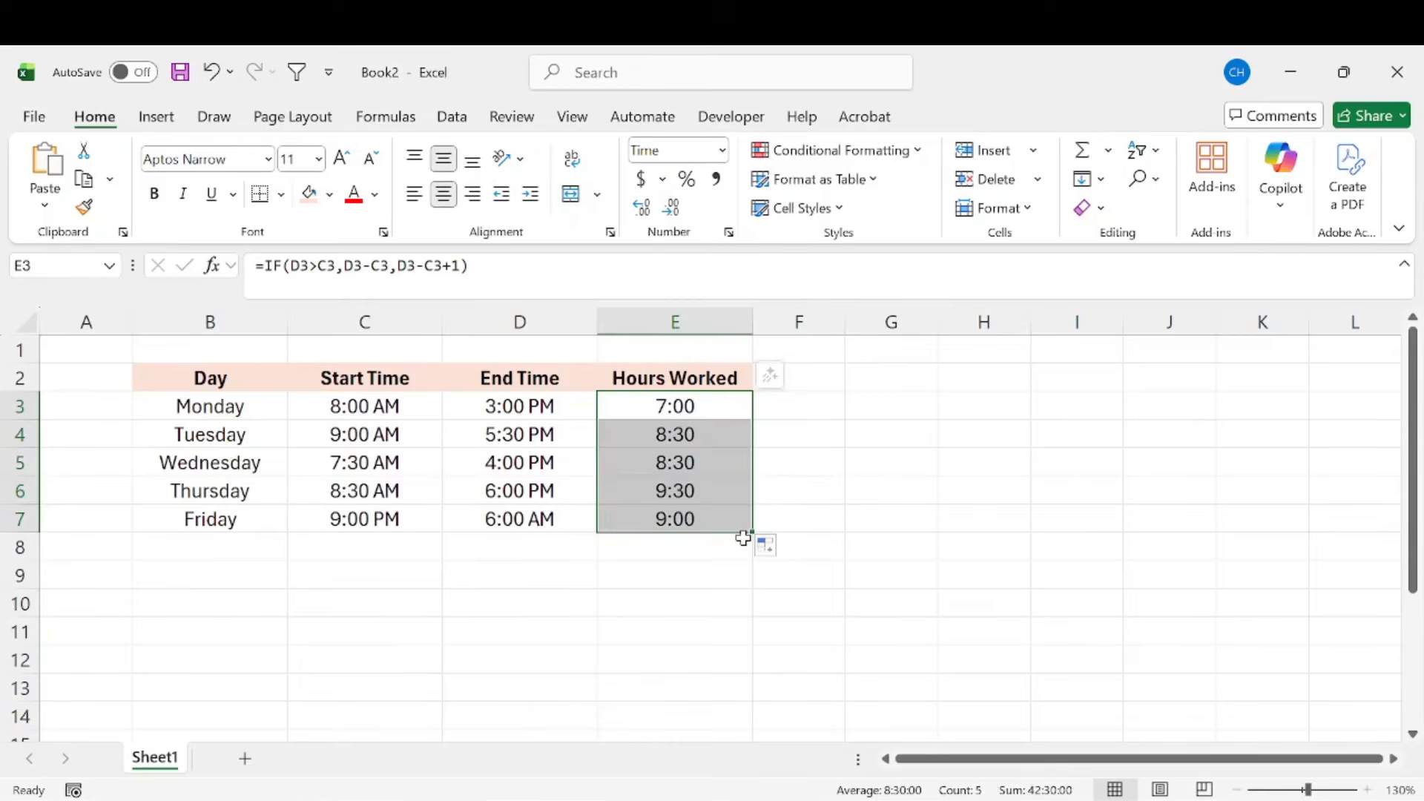
{"action": "left_click", "coordinate": [713, 519]}
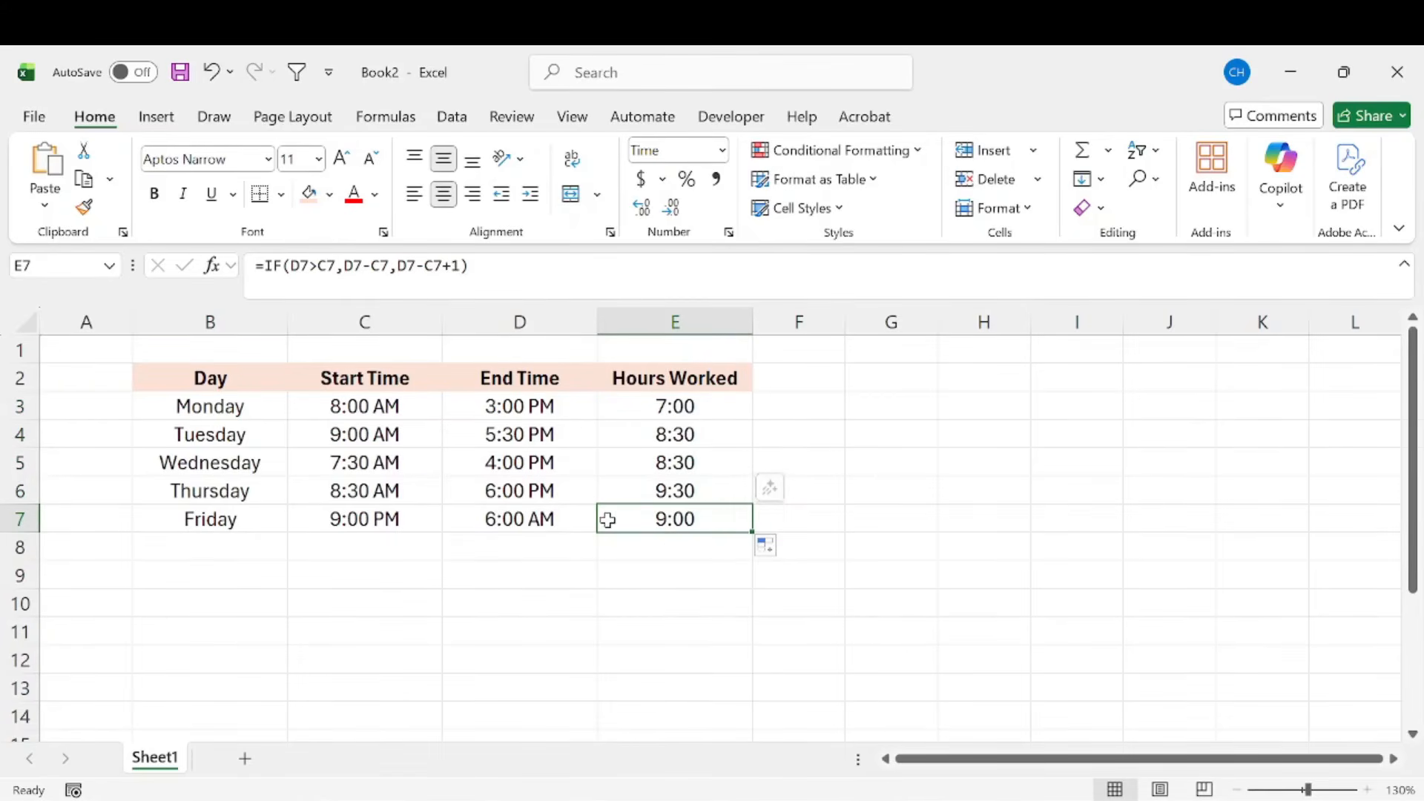
{"action": "left_click", "coordinate": [891, 462]}
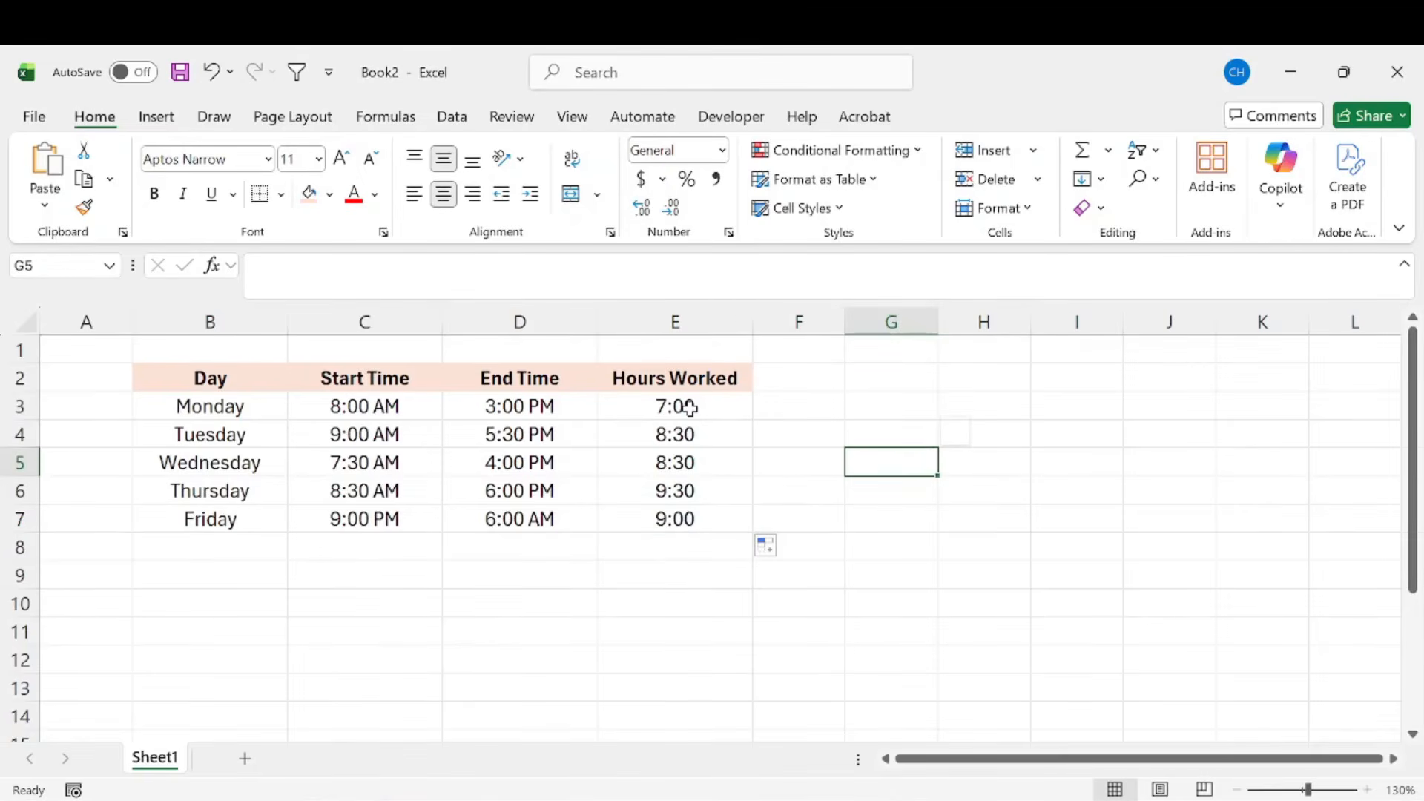
Step: Review the IF formula in E3, and compare the start and end times in C3:D7 with the Hours Worked results in E3:E7
{"action": "left_click", "coordinate": [687, 407]}
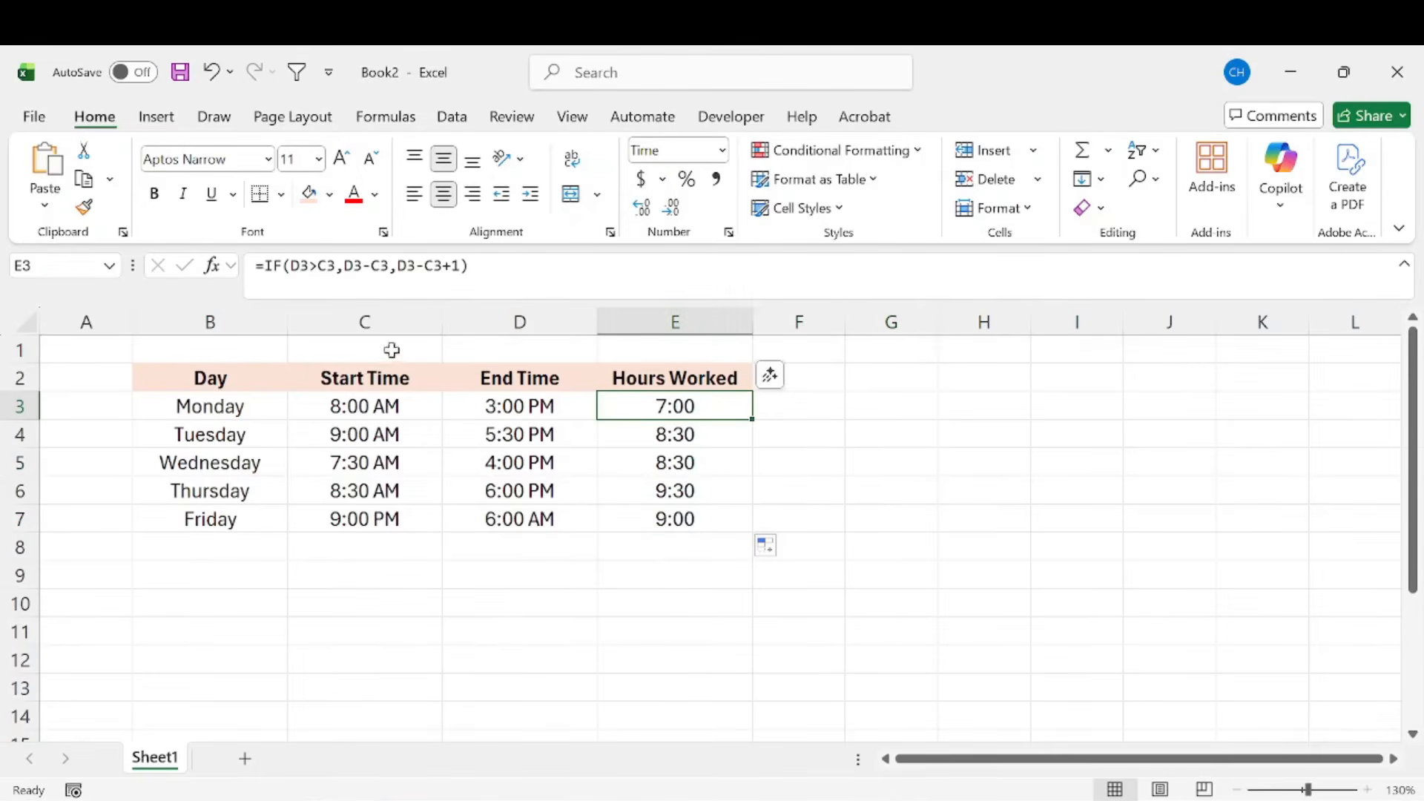
{"action": "left_click", "coordinate": [474, 266]}
{"action": "key", "text": "shift+Home"}
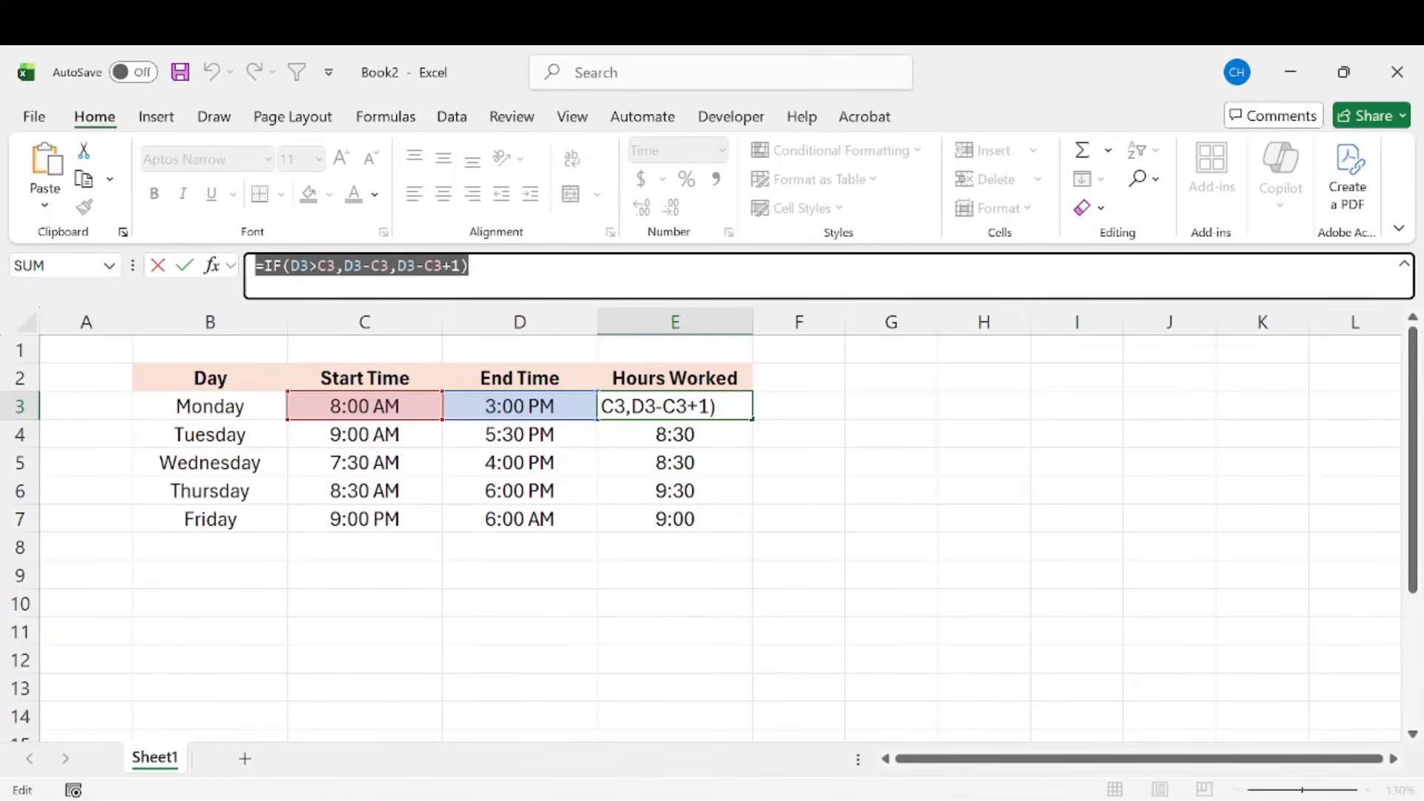
{"action": "key", "text": "Return"}
{"action": "left_click_drag", "start_coordinate": [674, 405], "coordinate": [674, 519]}
{"action": "left_click_drag", "start_coordinate": [366, 409], "coordinate": [546, 515]}
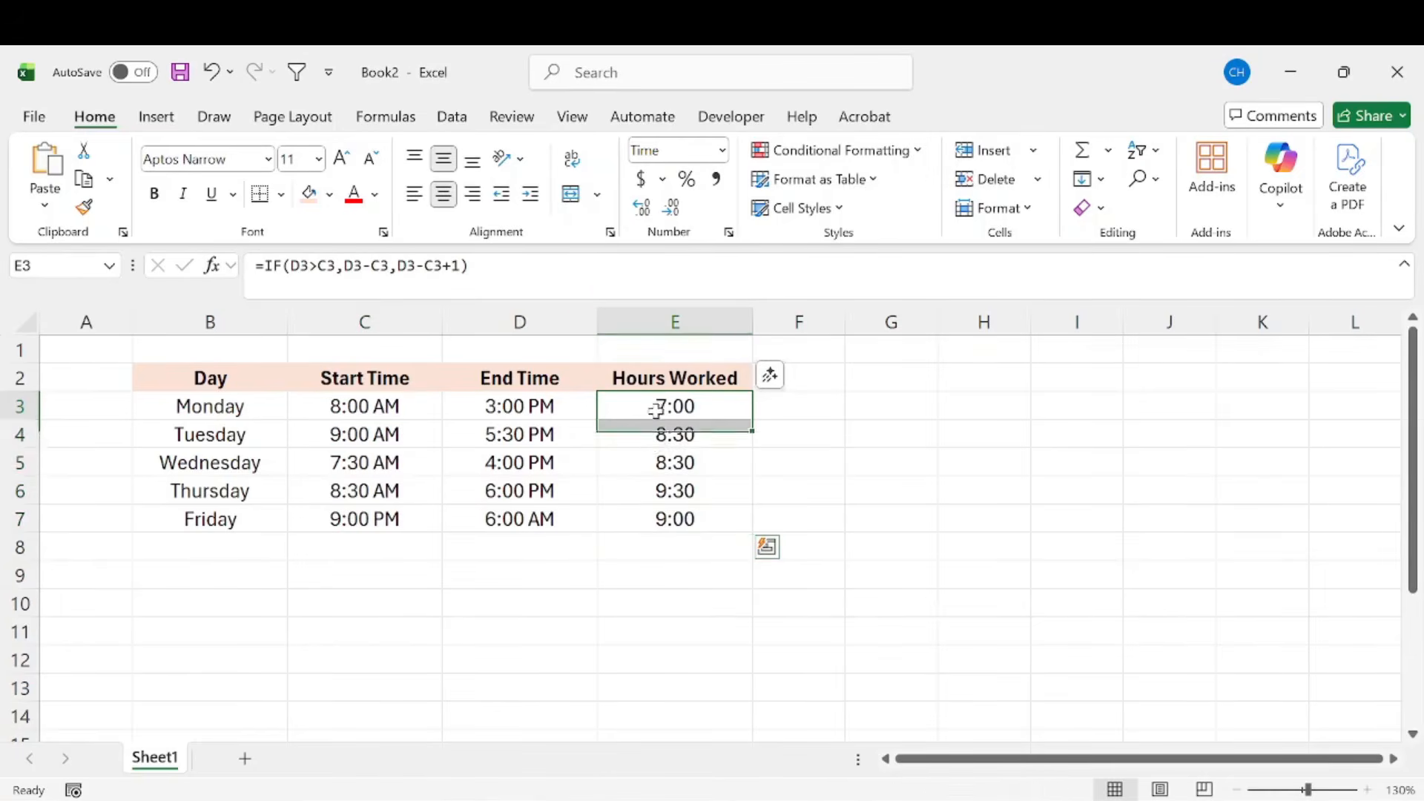
{"action": "left_click_drag", "start_coordinate": [656, 410], "coordinate": [661, 525]}
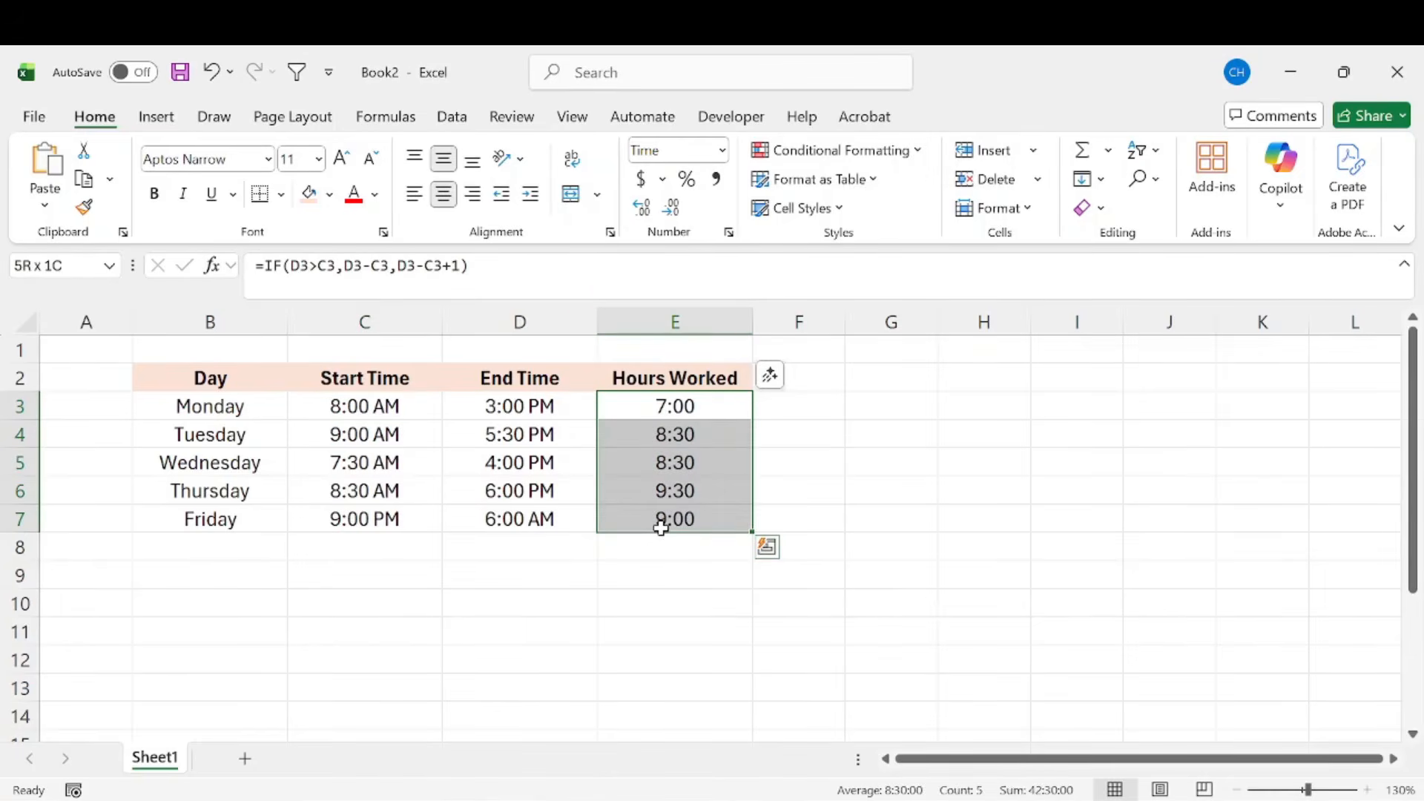